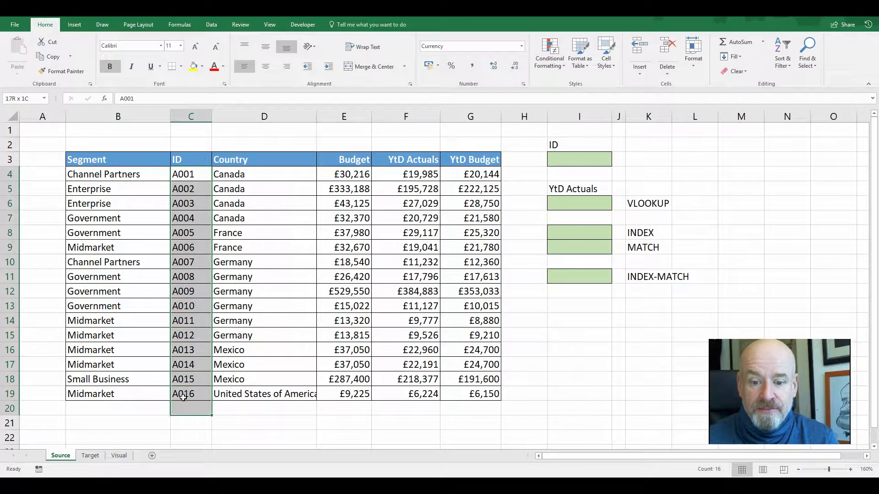
Fill the ID column and the YtD Actuals column cells with yellow highlighting
click(193, 67)
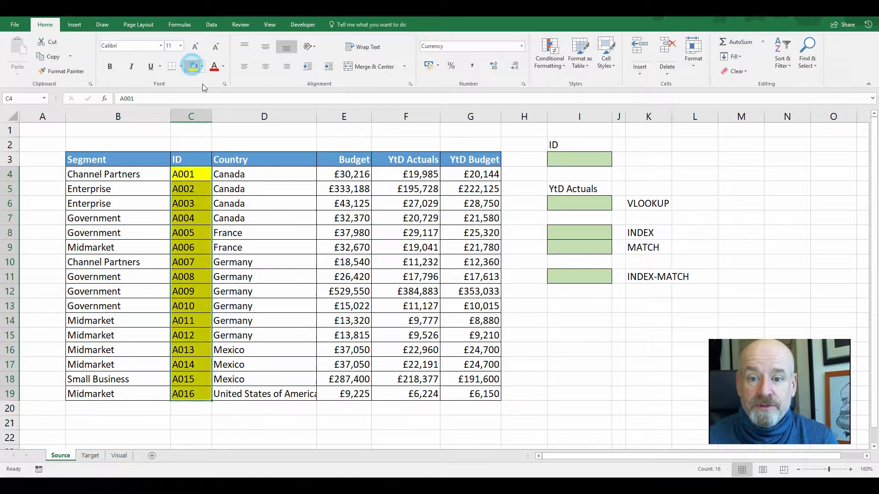
drag(401, 173, 417, 394)
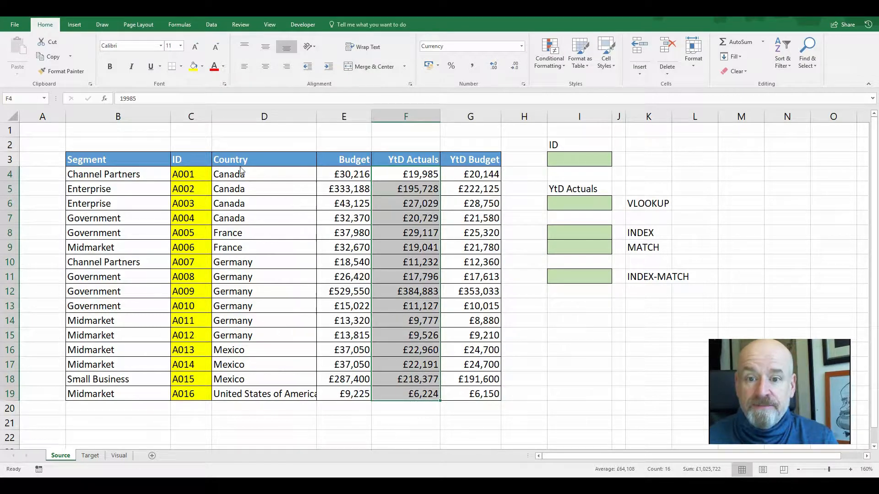
click(194, 67)
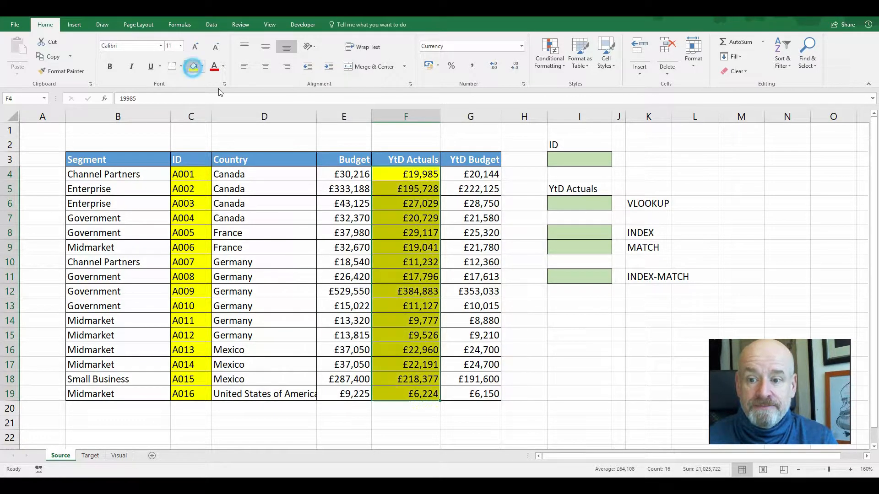
click(517, 297)
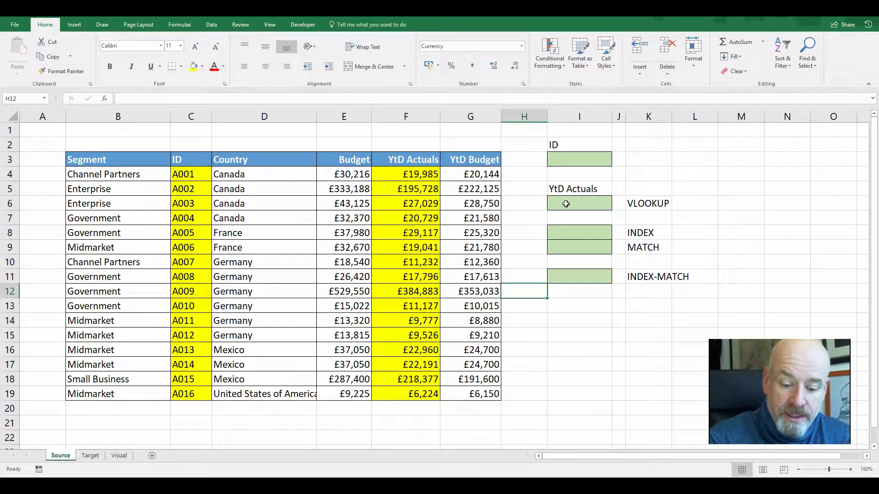
mouse_move(165, 144)
mouse_down()
mouse_move(165, 384)
mouse_move(239, 408)
mouse_move(454, 412)
mouse_move(454, 145)
mouse_move(161, 147)
mouse_up()
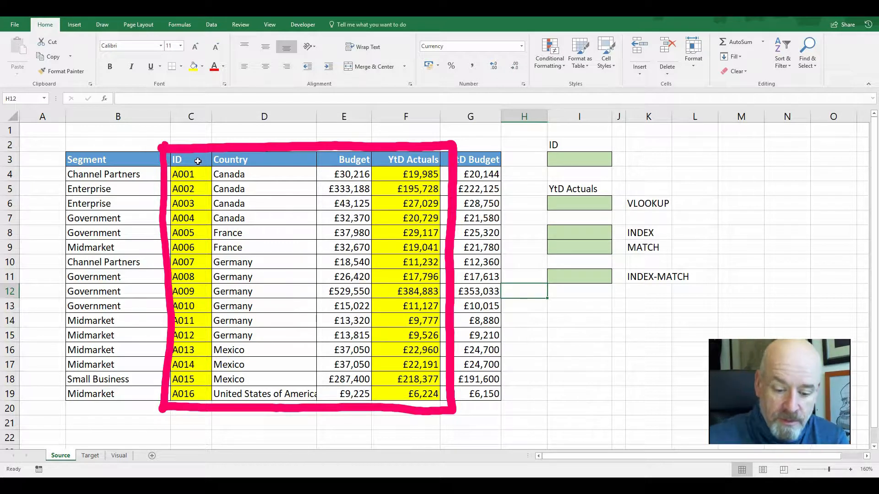
drag(210, 153, 209, 413)
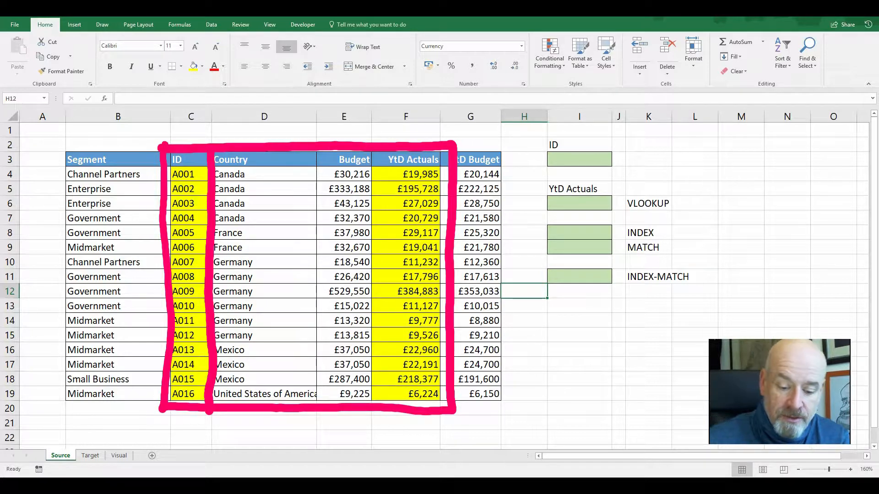
mouse_move(188, 153)
mouse_down()
mouse_move(187, 235)
mouse_move(164, 229)
mouse_move(182, 269)
mouse_move(219, 225)
mouse_up()
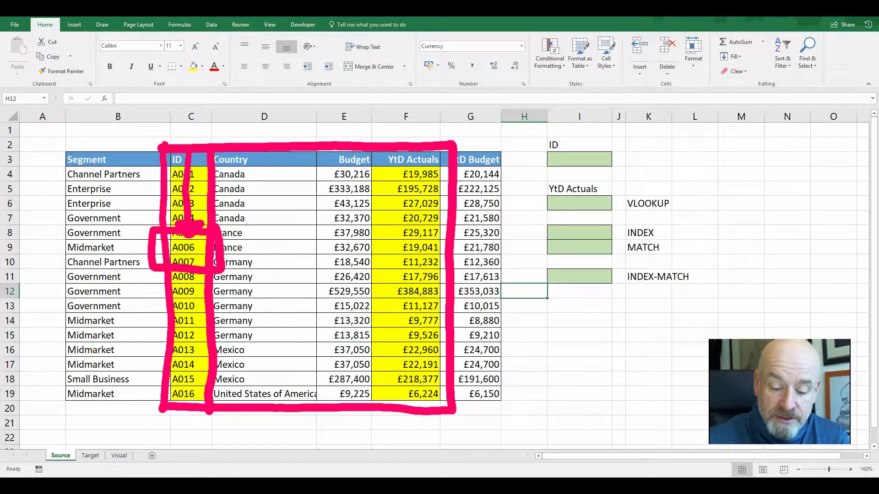
drag(184, 363, 188, 395)
drag(251, 367, 295, 394)
mouse_move(336, 366)
mouse_down()
mouse_move(354, 373)
mouse_move(347, 387)
mouse_up()
mouse_move(399, 358)
mouse_down()
mouse_move(421, 369)
mouse_move(417, 395)
mouse_up()
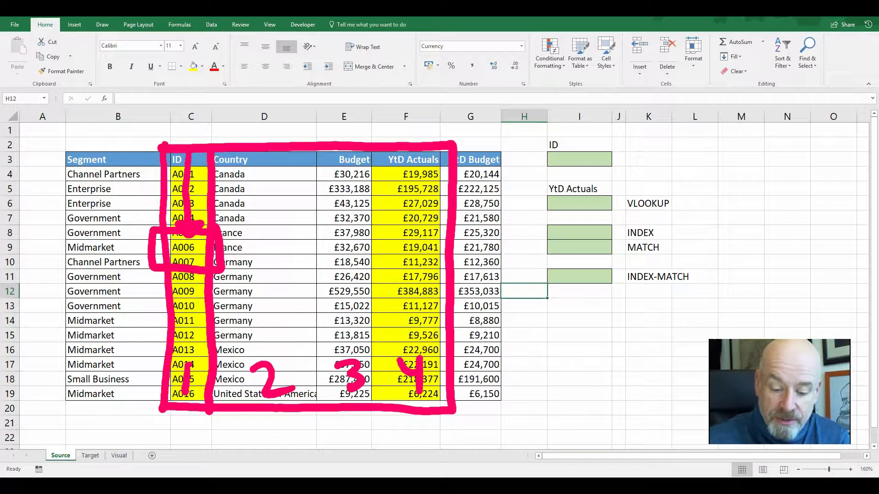
mouse_move(215, 246)
mouse_down()
mouse_move(366, 249)
mouse_move(368, 266)
mouse_up()
mouse_move(364, 228)
mouse_down()
mouse_move(449, 224)
mouse_move(368, 265)
mouse_up()
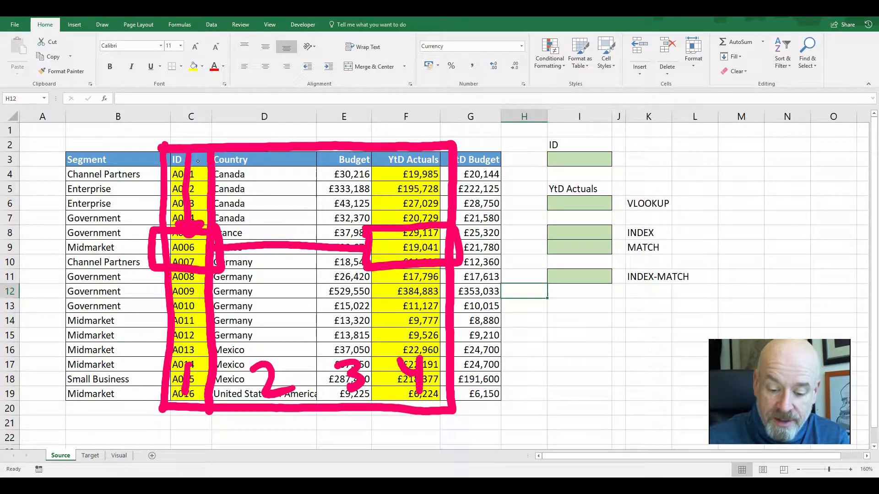
drag(336, 233, 365, 247)
drag(365, 249, 335, 267)
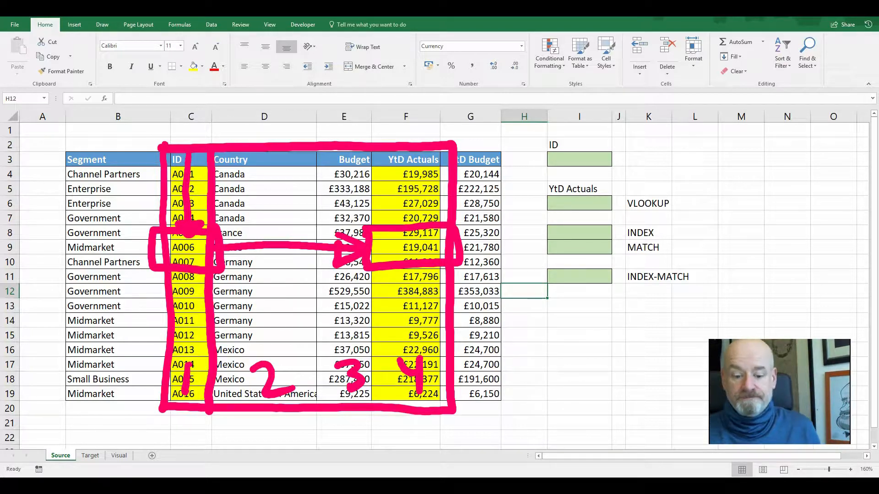
click(454, 247)
click(366, 248)
click(350, 373)
click(410, 370)
click(271, 380)
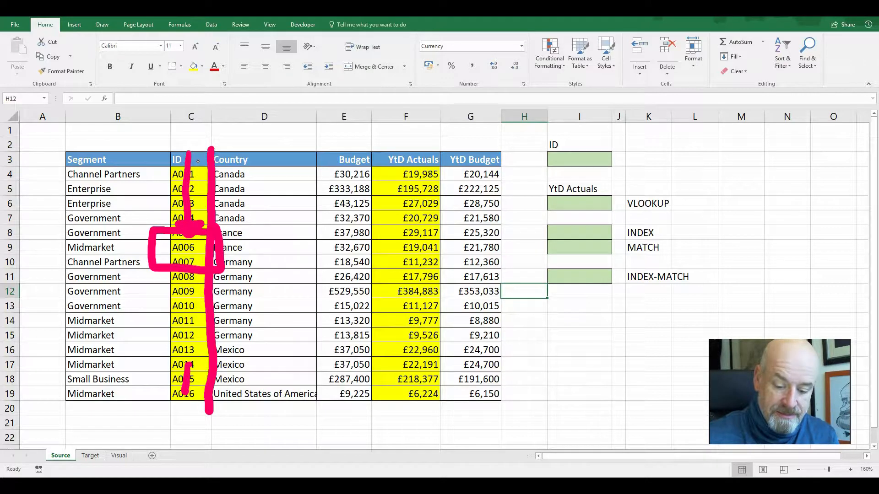
click(210, 283)
click(183, 232)
click(187, 380)
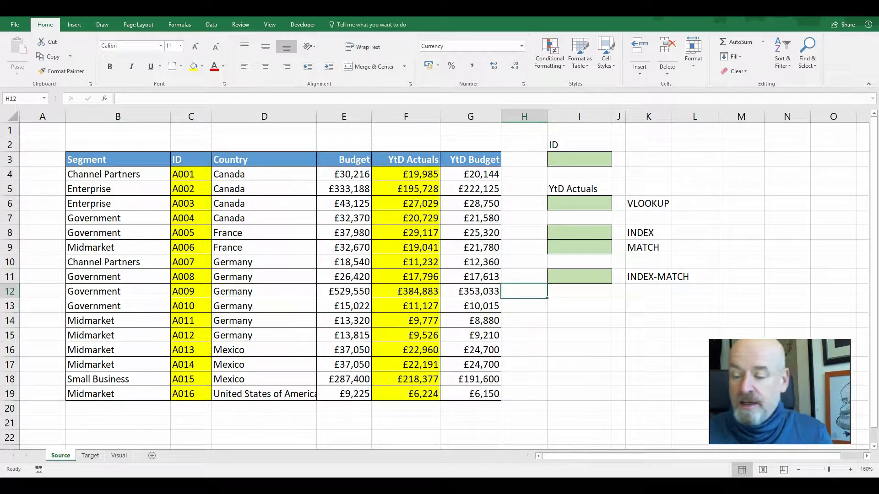
Start a VLOOKUP formula in the YtD Actuals cell I6, using the ID cell I3 as the lookup value
click(556, 203)
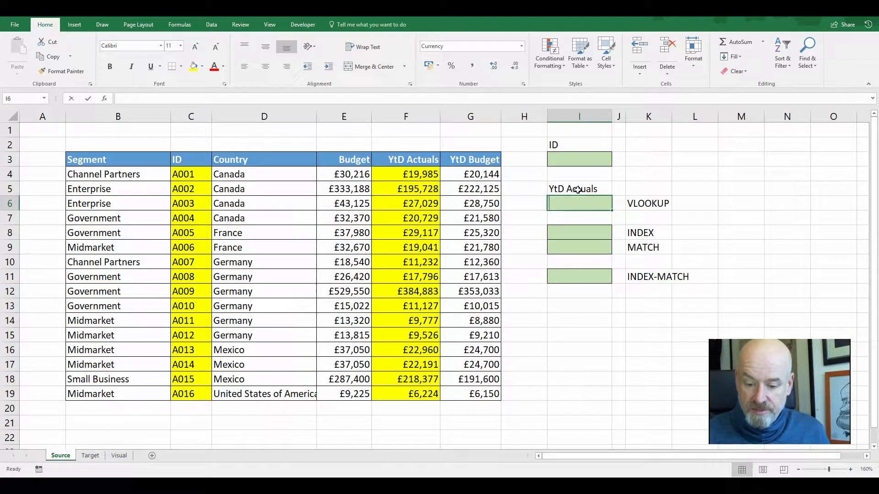
text(=vlo)
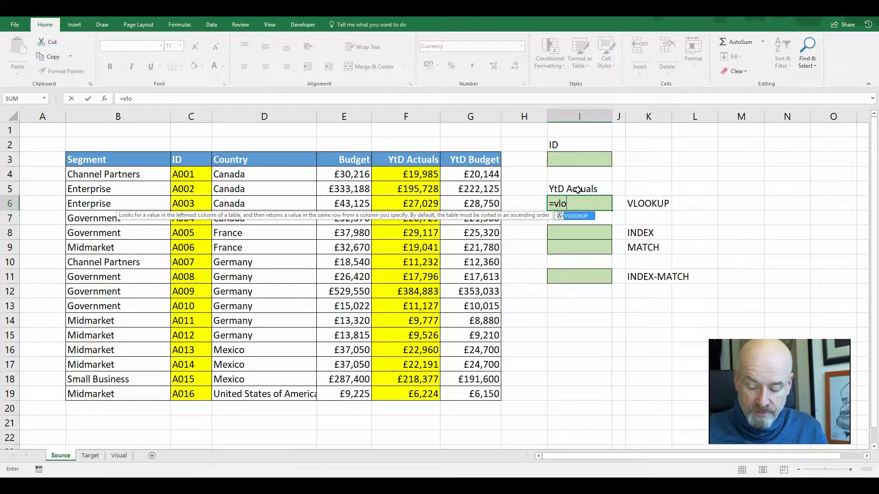
key(Tab)
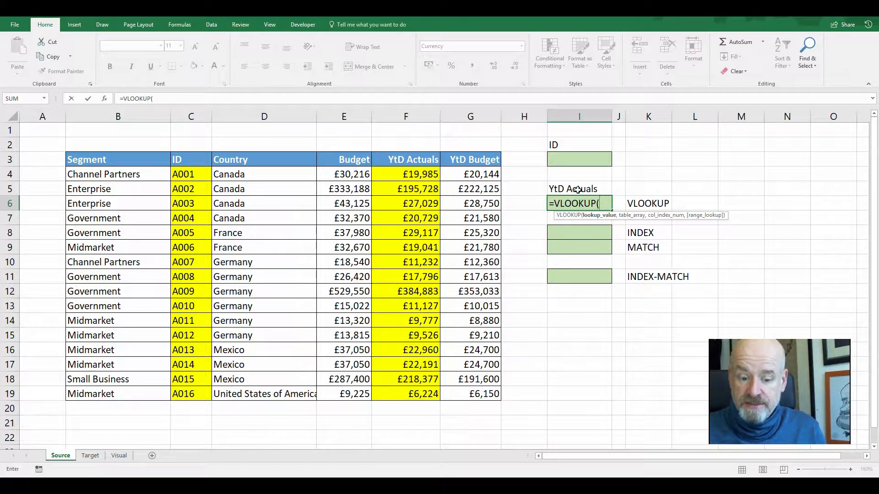
click(582, 158)
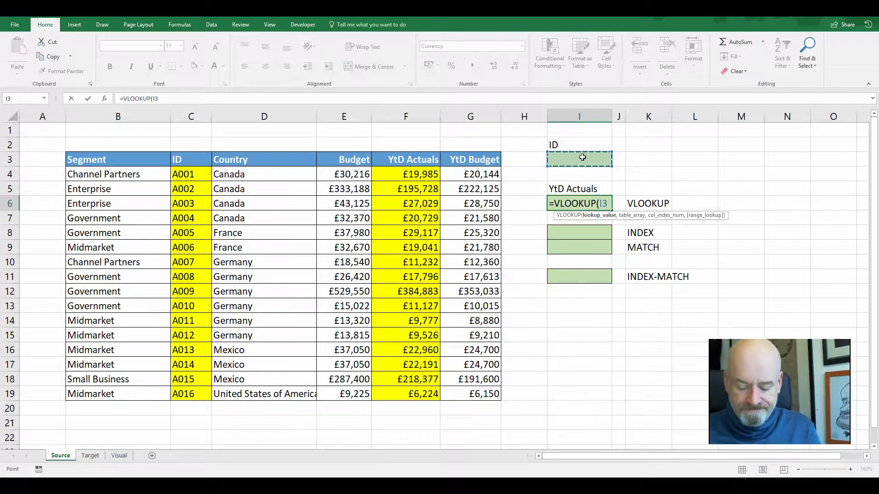
text(,)
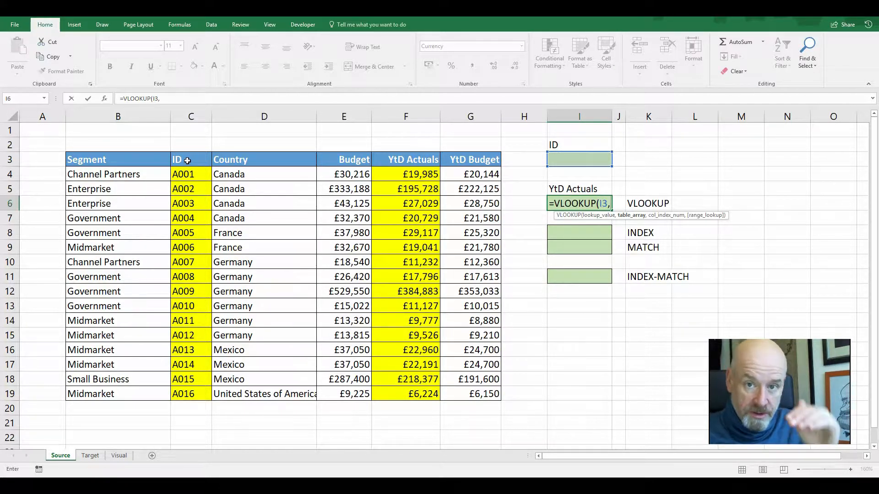
Complete the VLOOKUP with table range C3:I22, column index 4 and FALSE for exact match
mouse_move(188, 160)
mouse_down()
mouse_move(348, 359)
mouse_move(413, 397)
mouse_up()
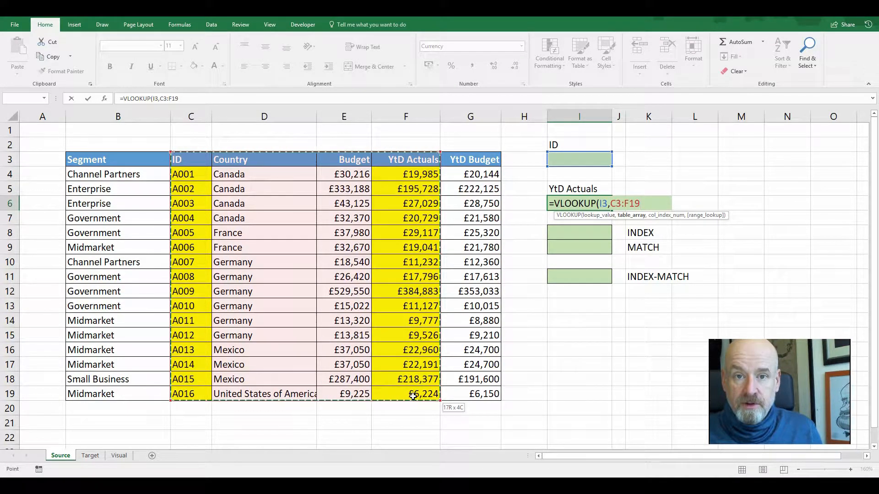
drag(444, 395, 416, 394)
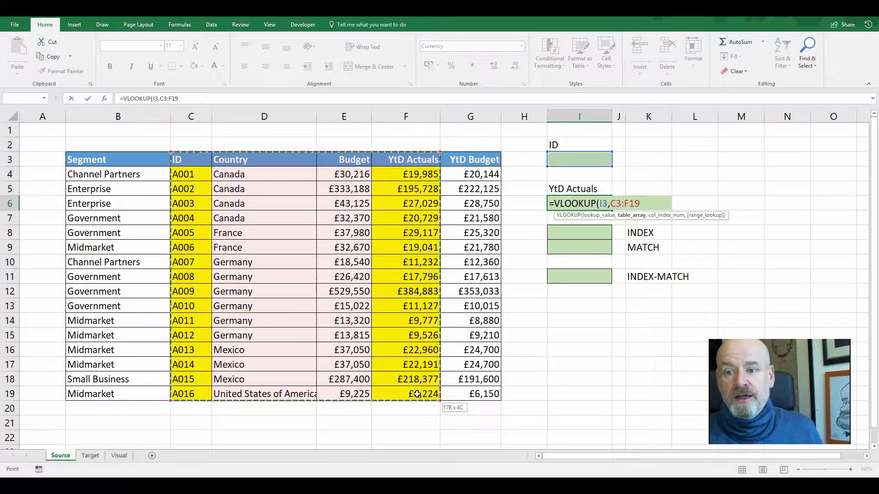
drag(417, 394, 554, 437)
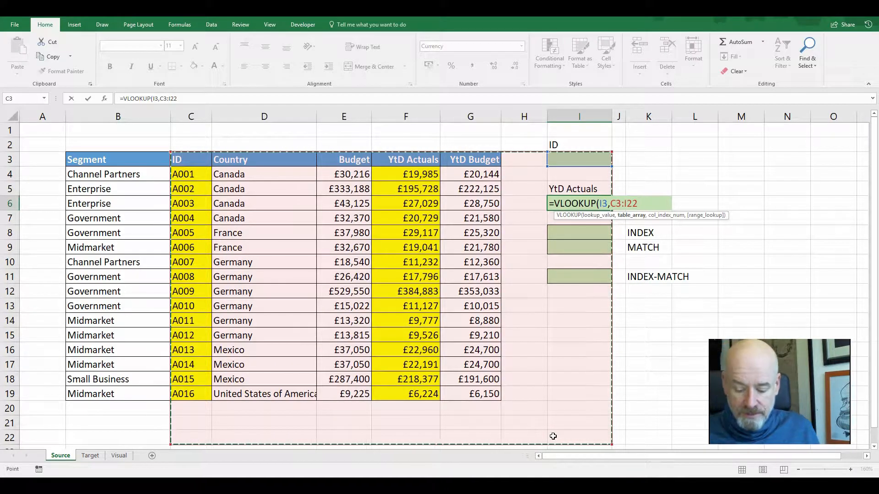
text(,4)
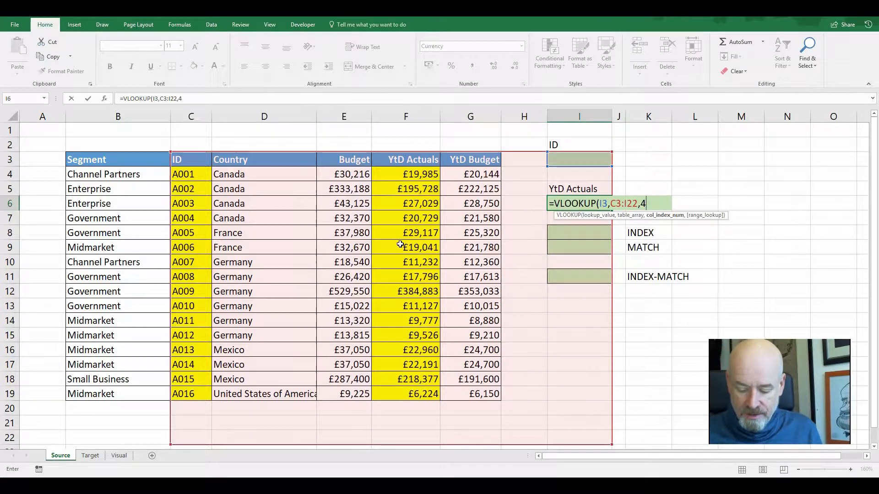
text(,)
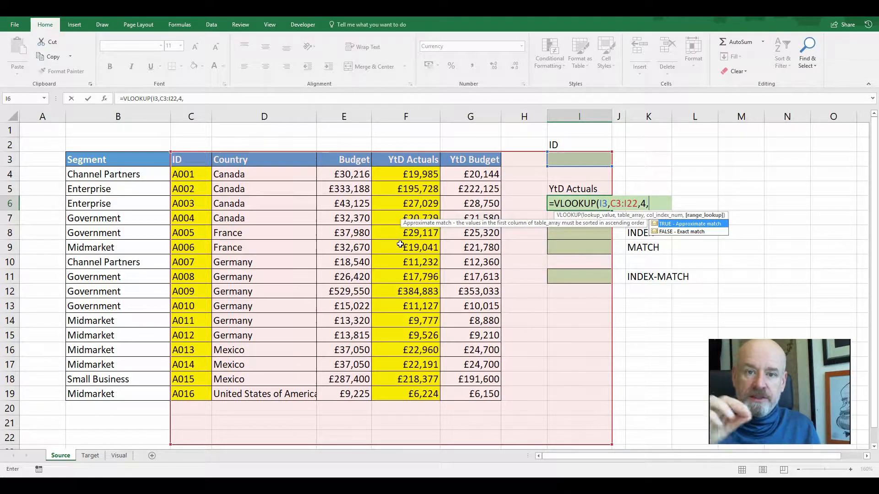
text(false)
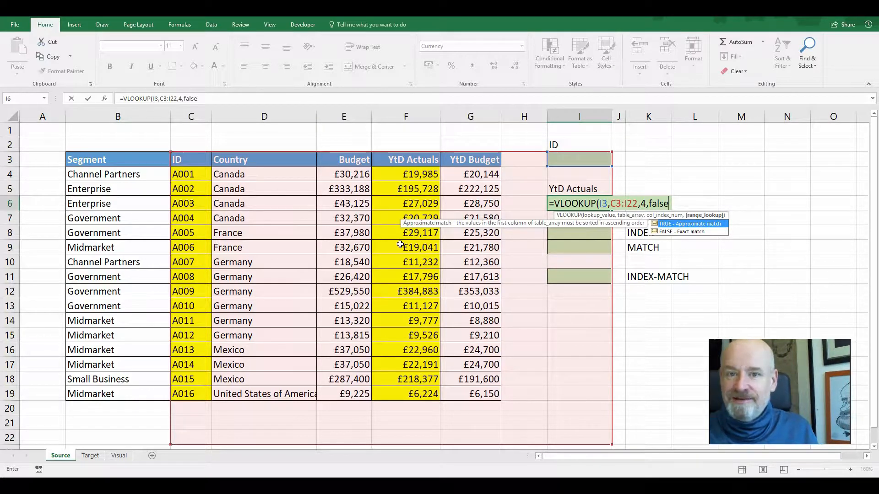
text())
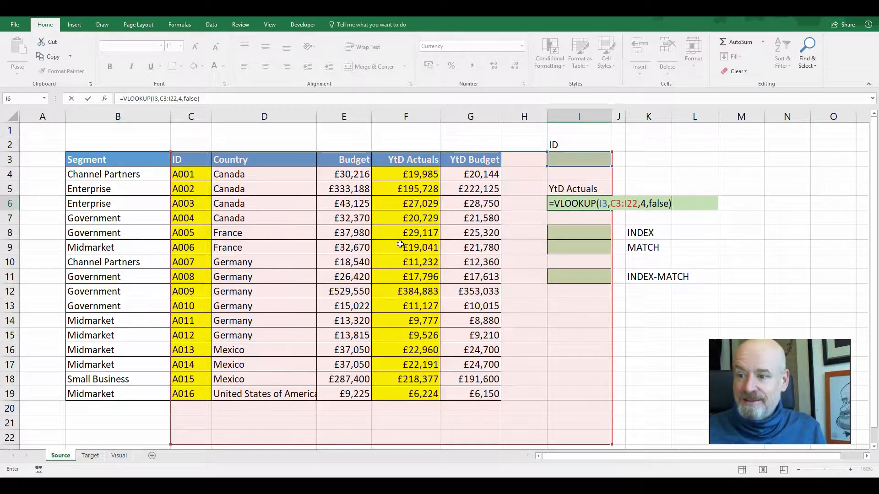
key(Return)
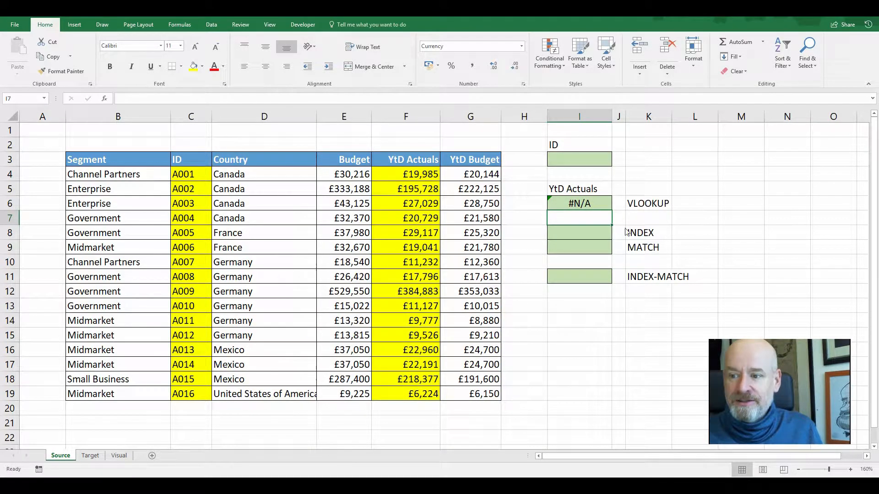
Open the VLOOKUP formula in I6 to inspect its arguments without changing it
click(597, 205)
double_click(596, 205)
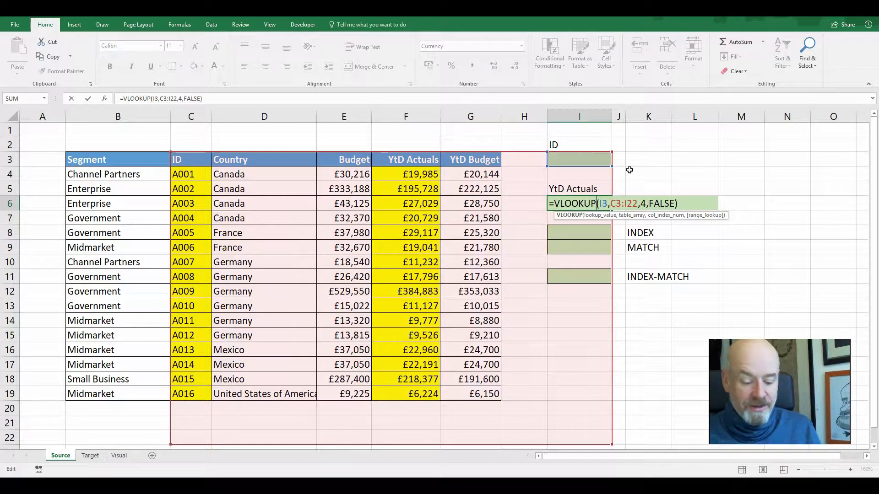
key(Escape)
Enter A006 as the ID in cell I3
click(589, 156)
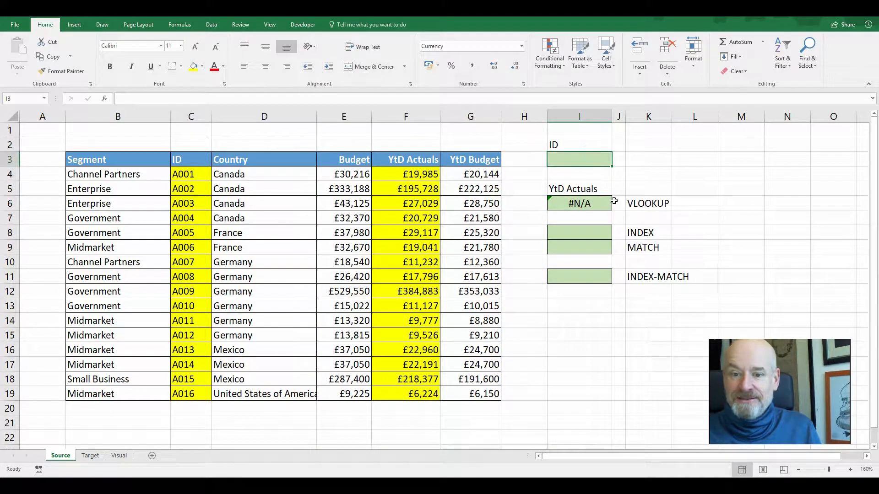
text(A000)
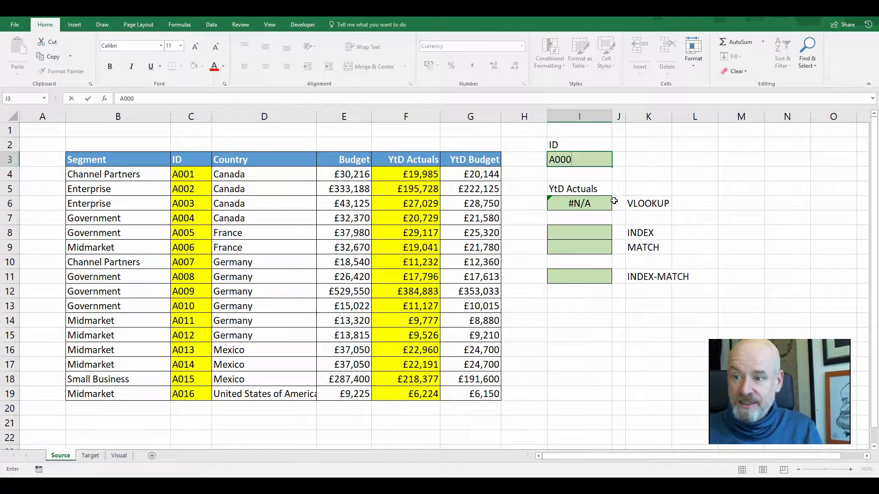
key(BackSpace)
text(6)
key(Return)
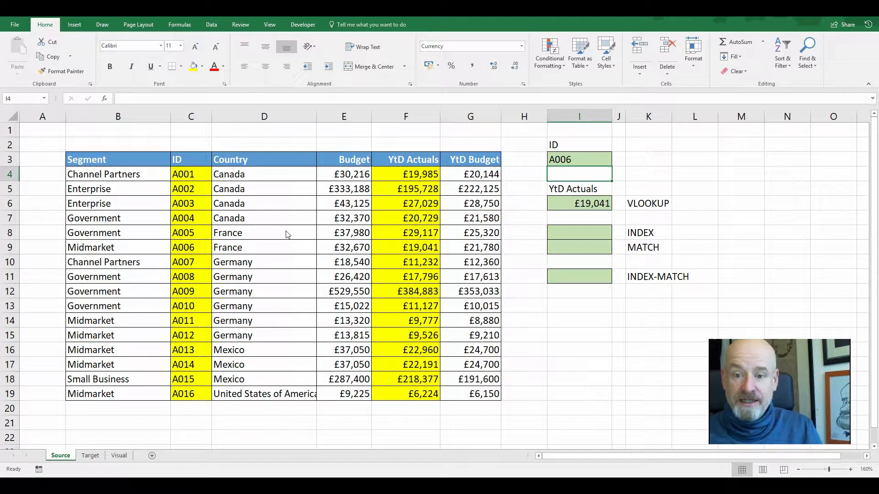
mouse_move(195, 150)
mouse_down()
mouse_move(188, 241)
mouse_move(209, 264)
mouse_move(201, 218)
mouse_up()
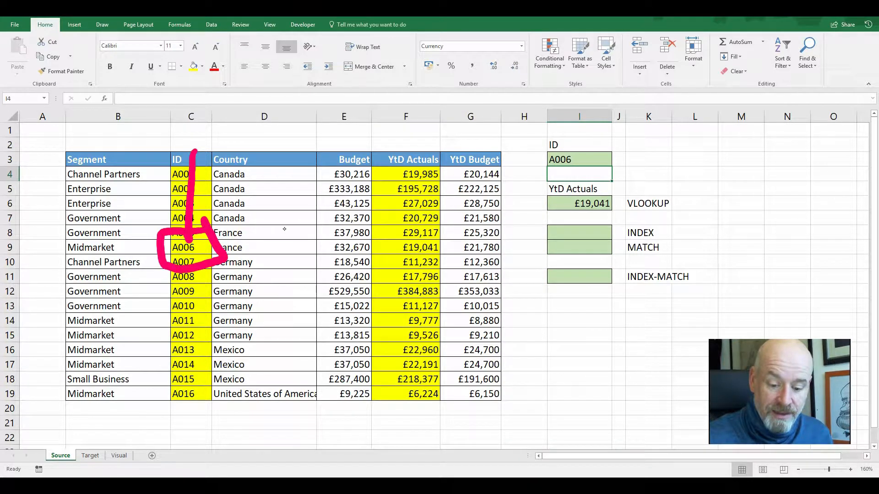
drag(190, 282, 188, 307)
mouse_move(236, 277)
mouse_down()
mouse_move(242, 306)
mouse_move(277, 295)
mouse_up()
drag(334, 277, 346, 307)
drag(402, 274, 421, 289)
drag(418, 274, 420, 306)
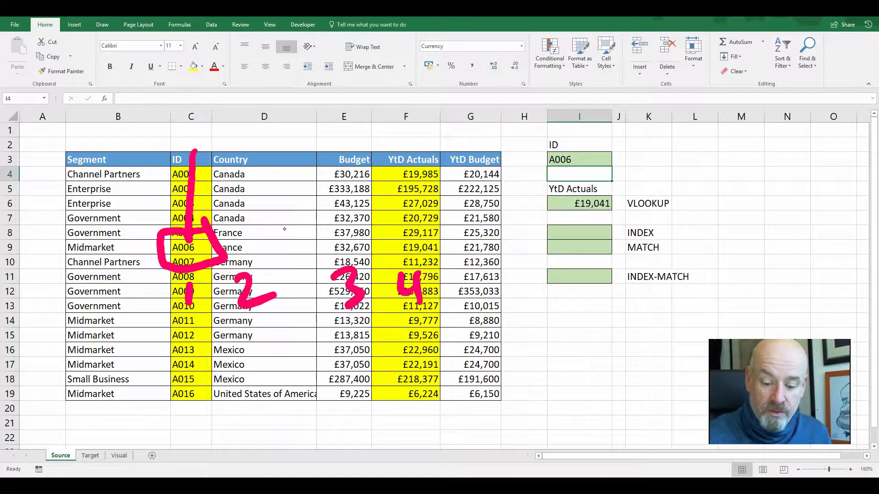
mouse_move(218, 243)
mouse_down()
mouse_move(366, 244)
mouse_move(374, 271)
mouse_up()
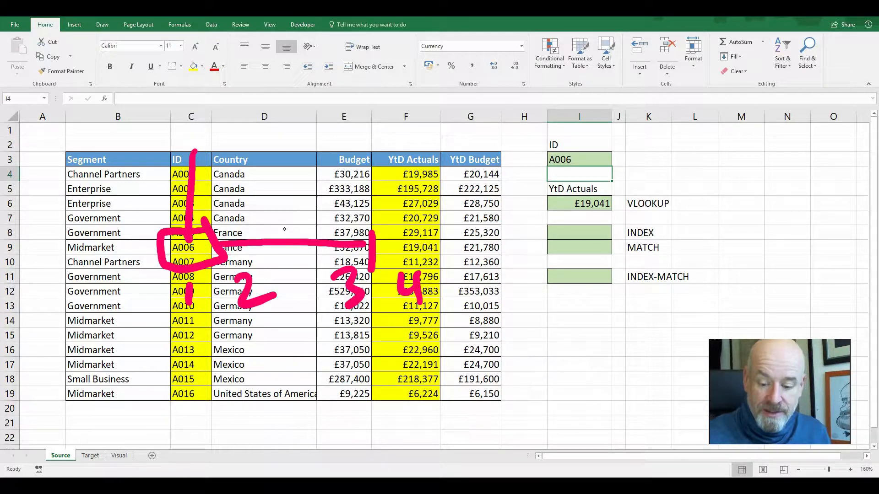
mouse_move(360, 229)
mouse_down()
mouse_move(451, 225)
mouse_move(374, 265)
mouse_up()
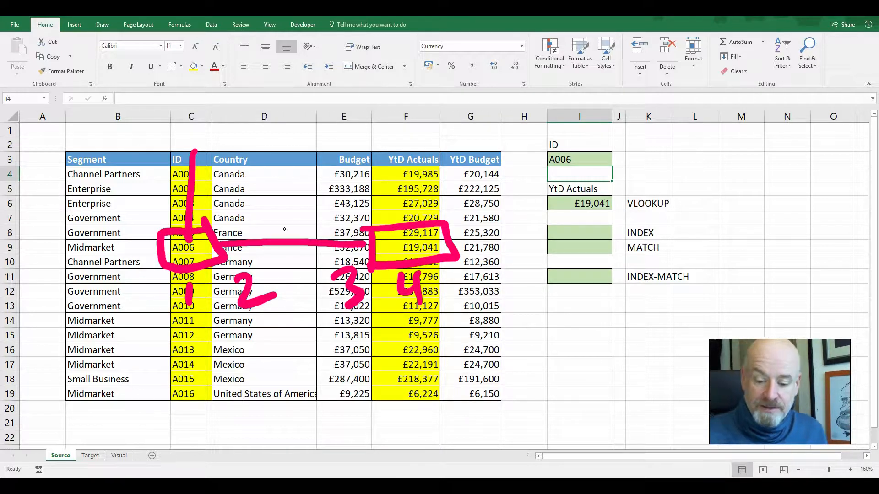
key(ctrl+z)
key(ctrl+z)
key(ctrl+z)
key(ctrl+z)
key(ctrl+z)
key(ctrl+z)
key(ctrl+z)
key(ctrl+z)
key(ctrl+z)
key(ctrl+z)
key(ctrl+z)
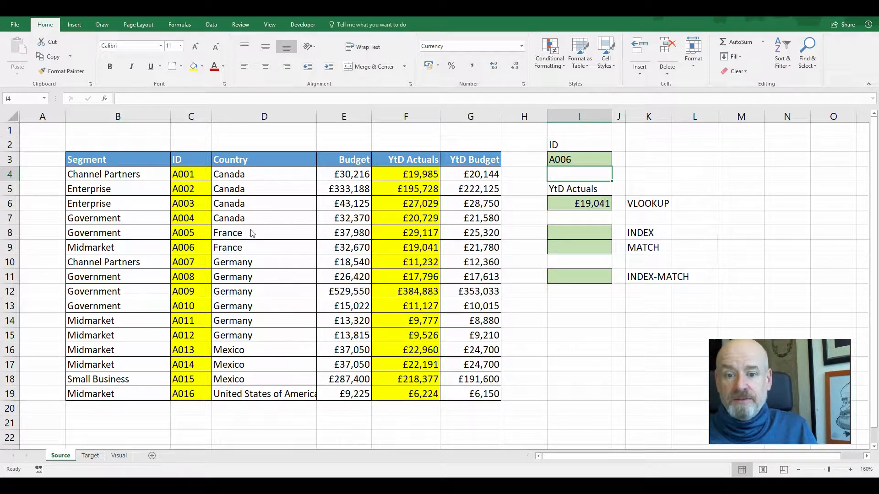
Move the ID column in front of the Segment column and select the VLOOKUP result cell
click(202, 111)
drag(169, 138, 110, 139)
click(554, 204)
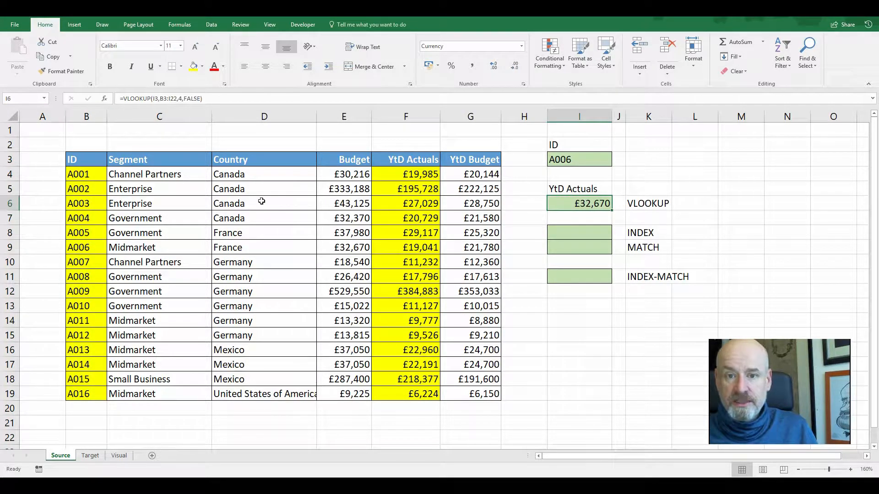
Undo moving the ID column, try moving it in front of Segment again, and undo that second move
key(ctrl+z)
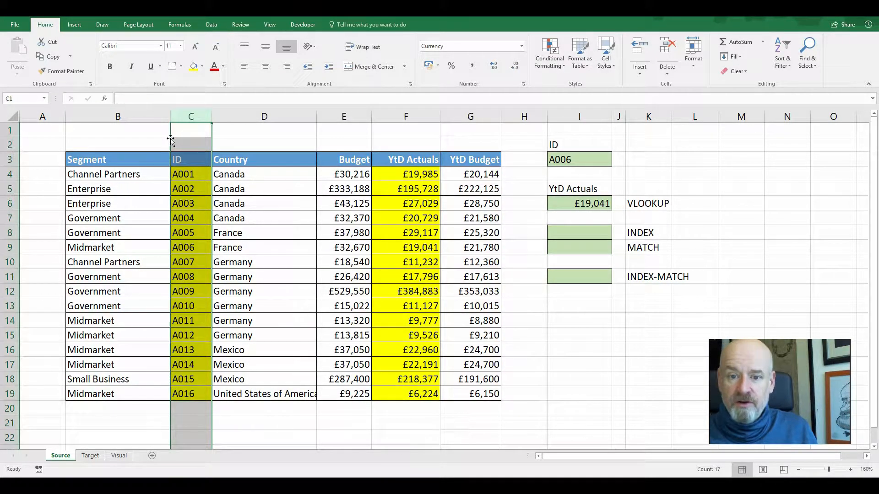
drag(170, 138, 96, 138)
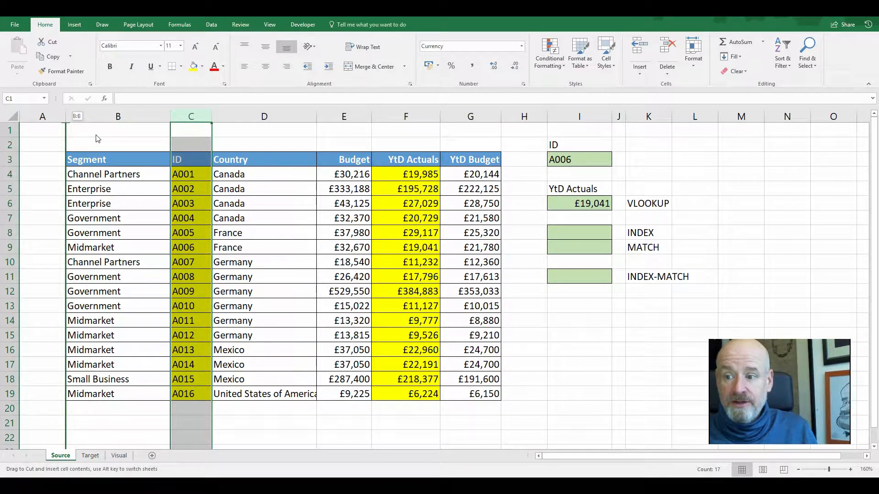
drag(96, 138, 96, 135)
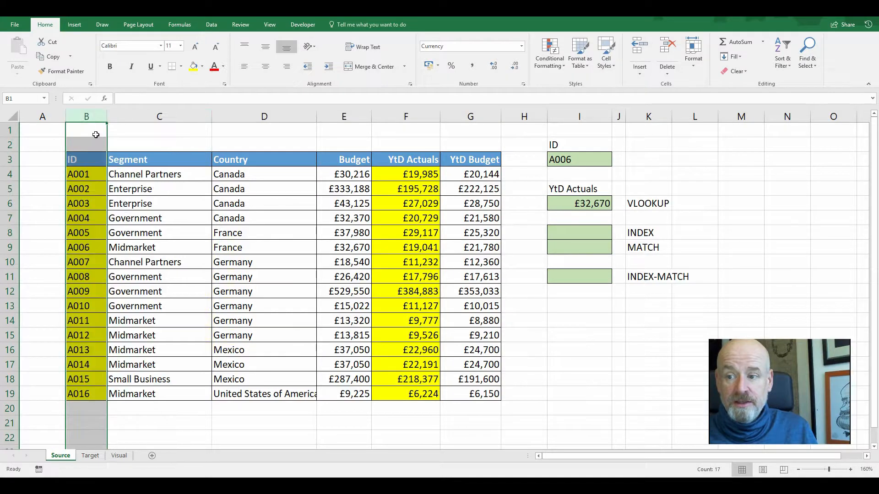
click(146, 219)
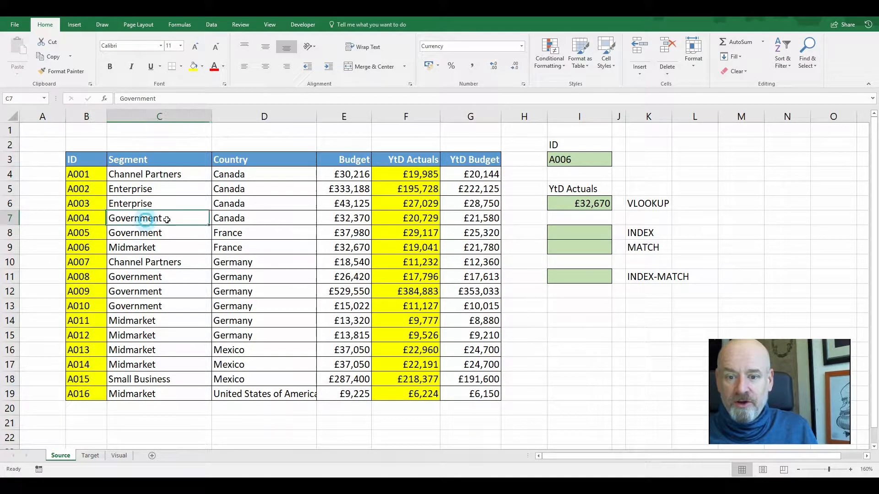
click(227, 217)
click(342, 220)
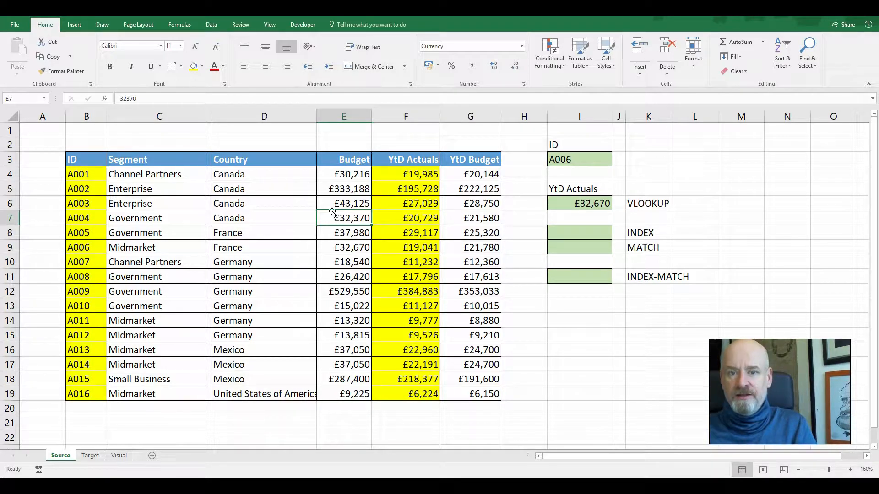
key(ctrl+z)
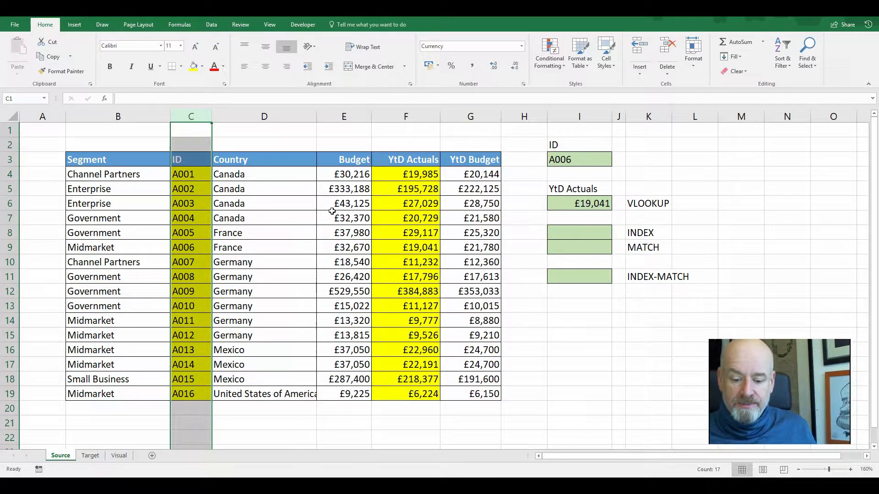
click(332, 212)
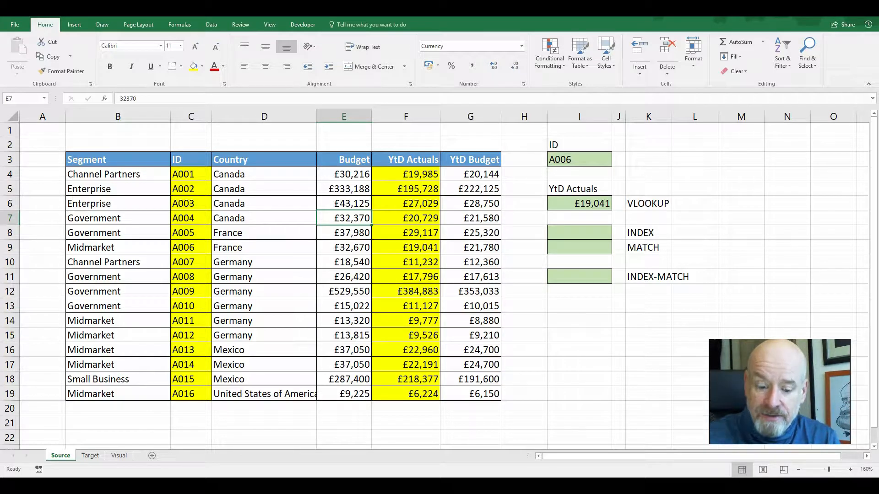
Enter =INDEX(F3:F19,7) in I8 to return the seventh YtD Actuals value
mouse_move(362, 144)
mouse_down()
mouse_move(428, 140)
mouse_move(451, 242)
mouse_move(441, 428)
mouse_move(356, 330)
mouse_move(361, 145)
mouse_move(413, 152)
mouse_move(415, 208)
mouse_move(367, 204)
mouse_move(402, 230)
mouse_move(369, 200)
mouse_up()
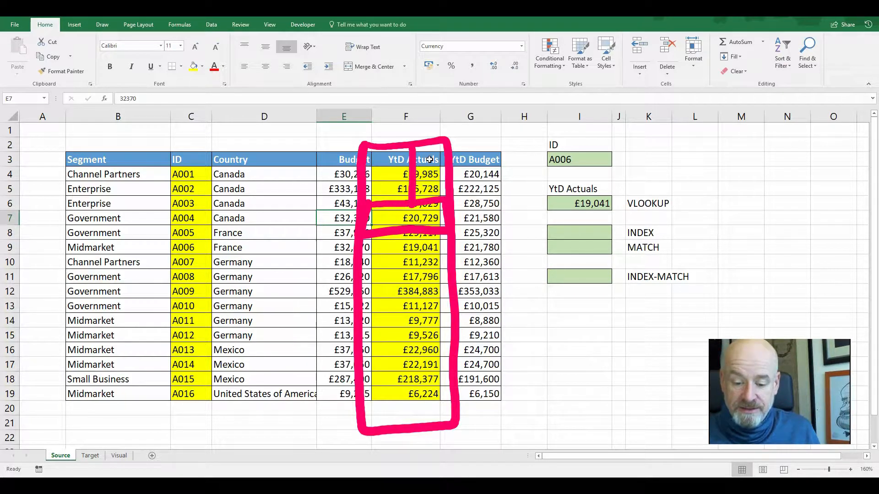
key(Escape)
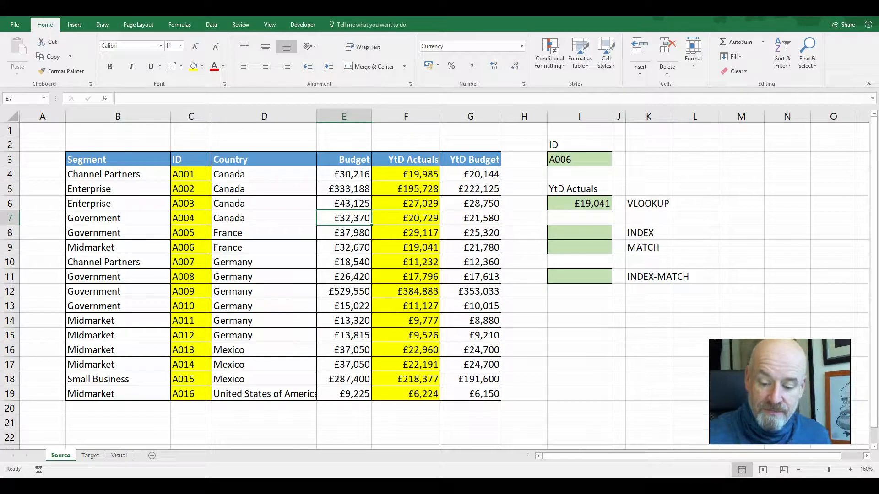
click(574, 233)
text(=index()
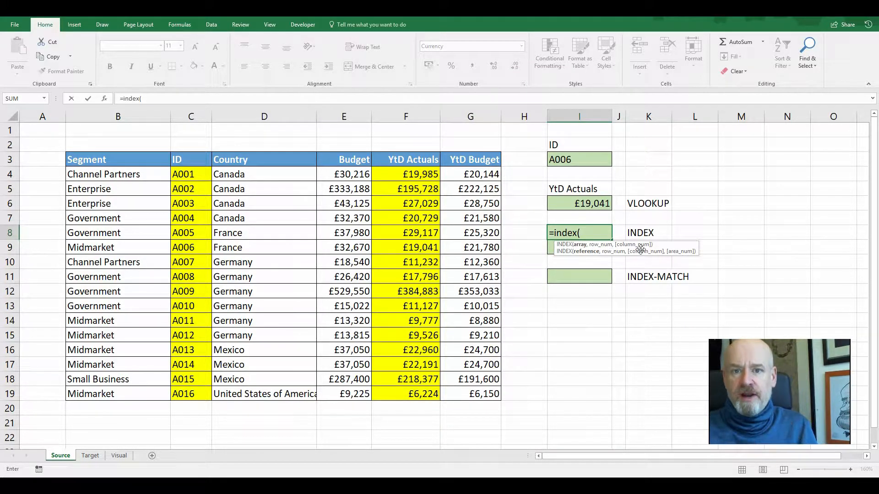
click(410, 157)
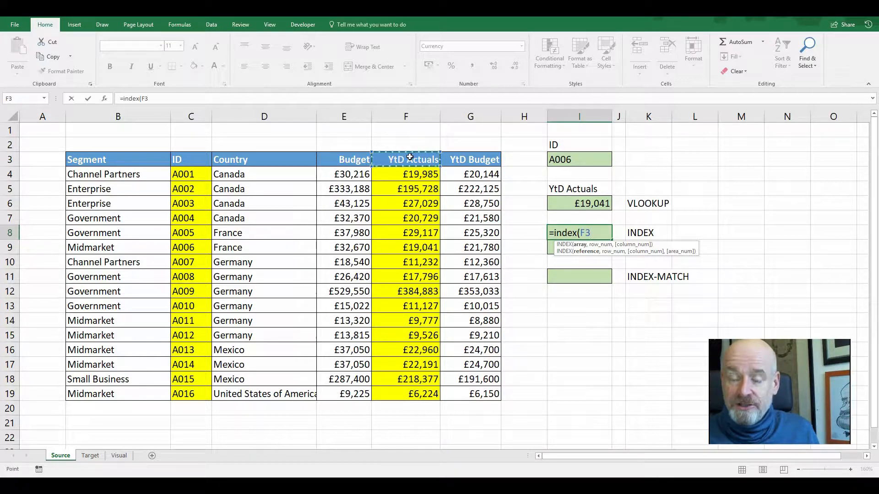
drag(409, 165, 400, 398)
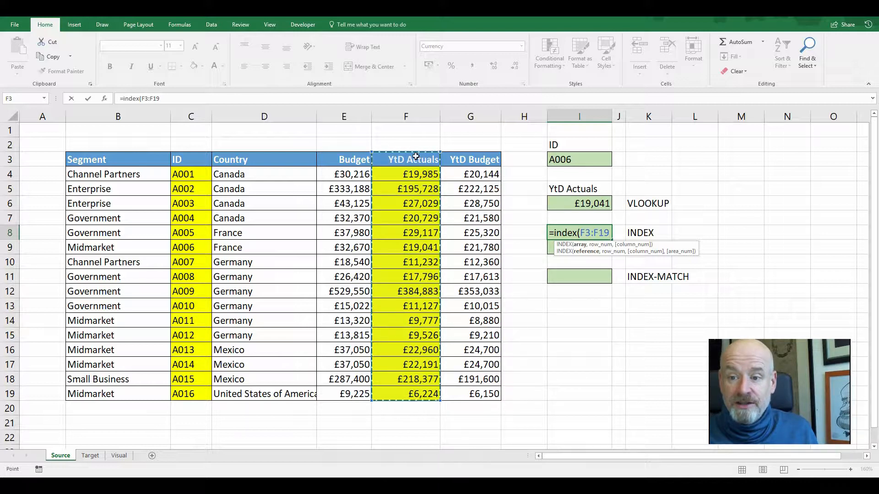
click(409, 109)
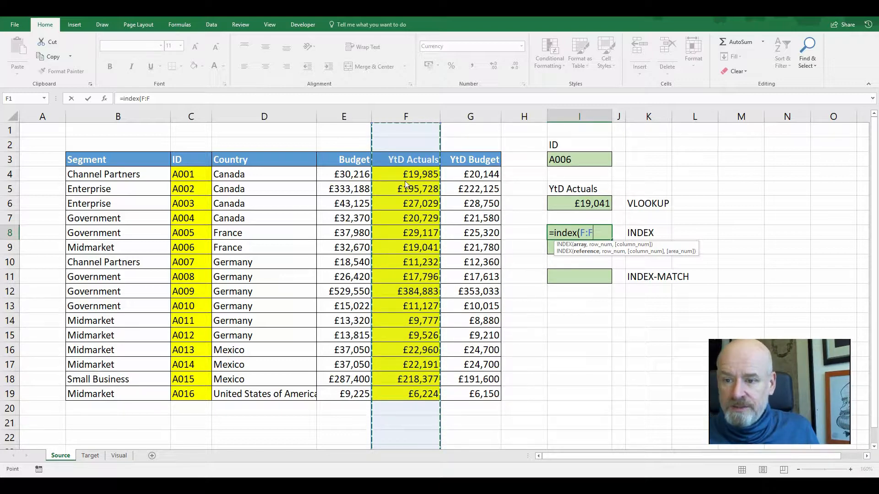
click(409, 159)
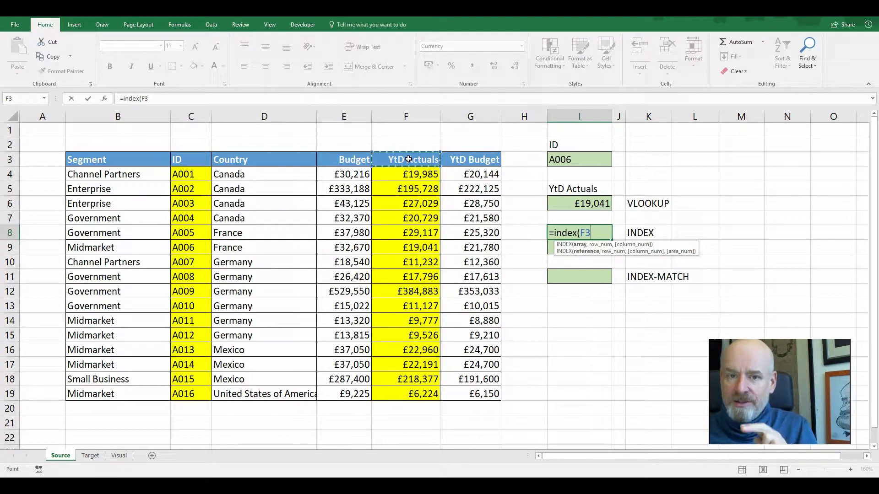
drag(409, 159, 414, 399)
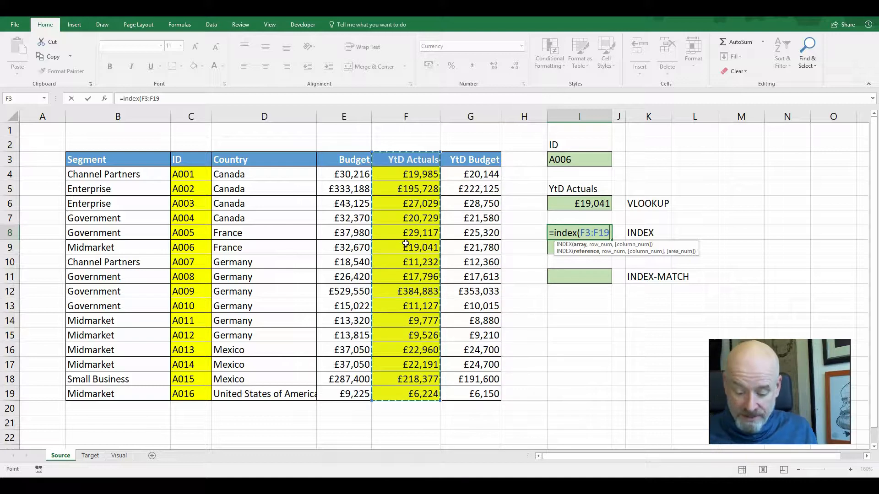
text(,7)
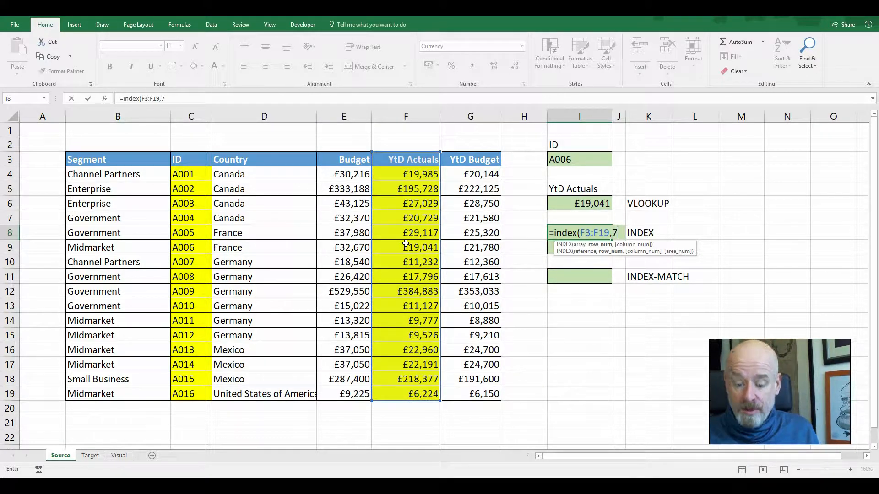
text())
key(Return)
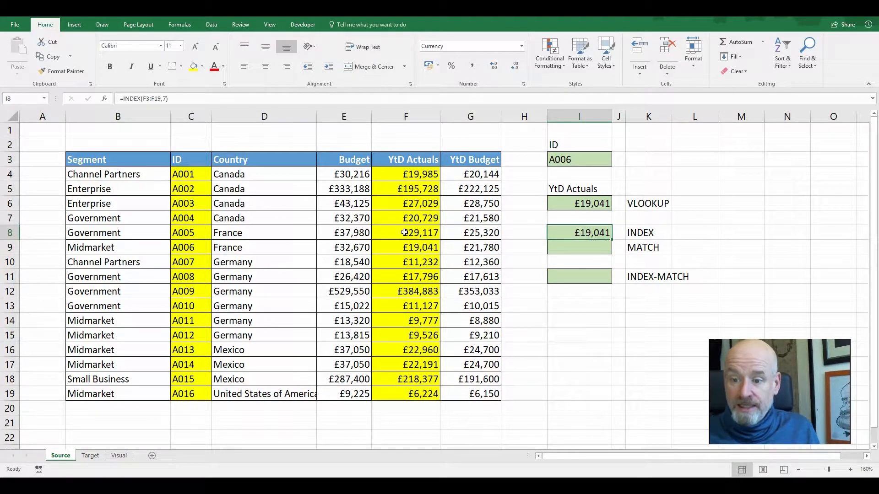
Count down the YtD Actuals rows to locate the seventh entry
click(410, 247)
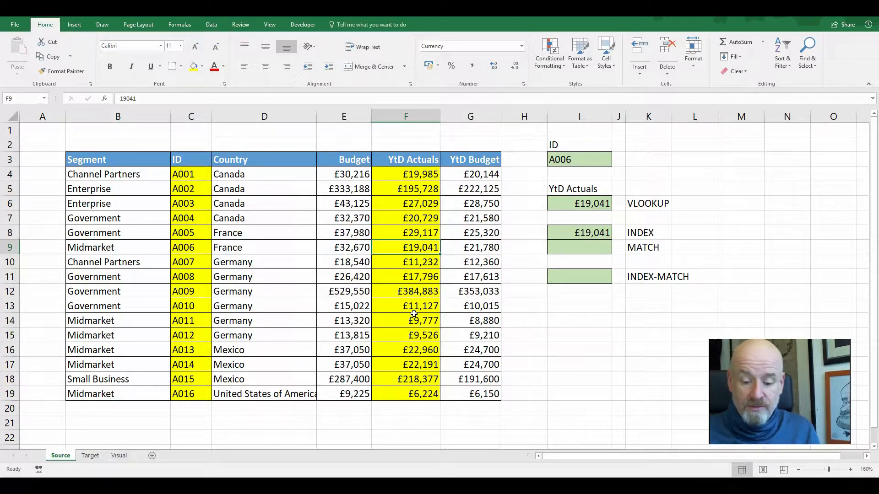
mouse_move(366, 151)
mouse_down()
mouse_move(447, 149)
mouse_move(437, 322)
mouse_move(364, 321)
mouse_move(432, 324)
mouse_up()
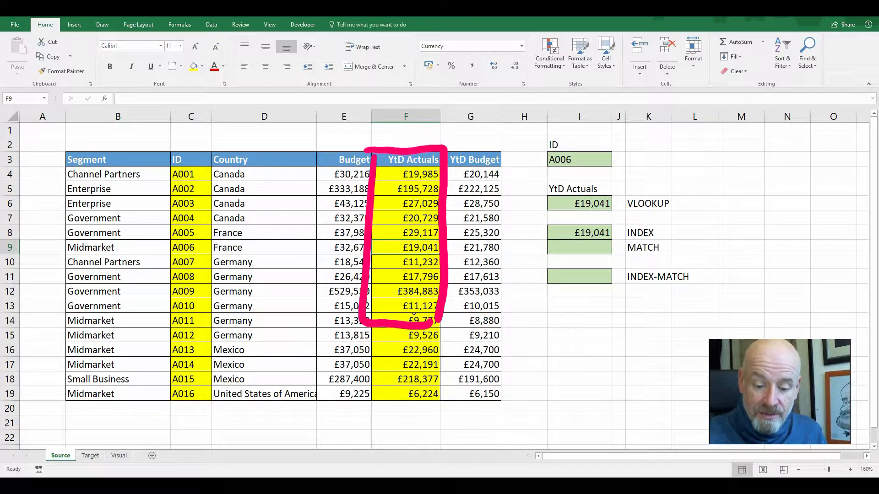
click(396, 175)
click(391, 188)
click(389, 202)
click(388, 215)
click(388, 228)
click(391, 238)
click(389, 261)
click(388, 247)
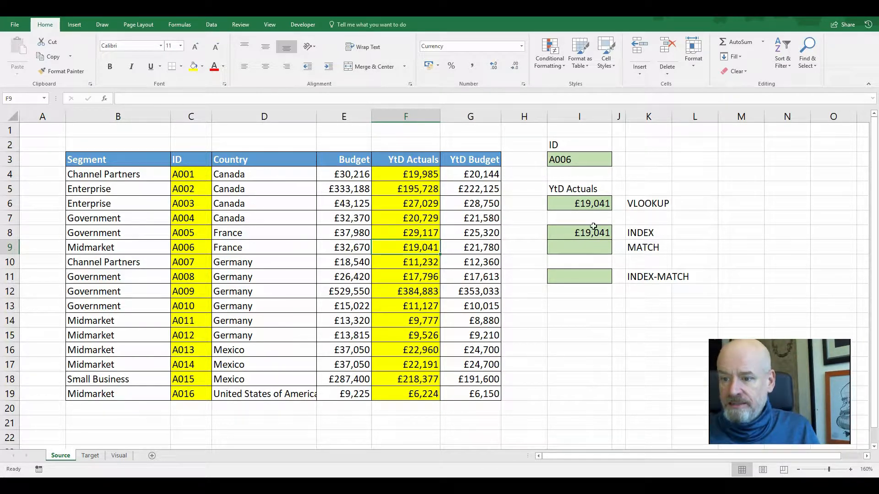
click(584, 251)
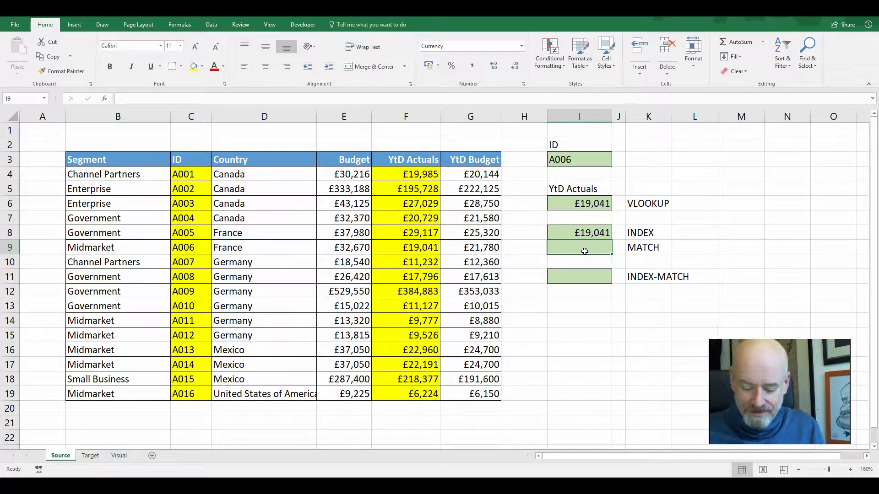
text(=)
key(Escape)
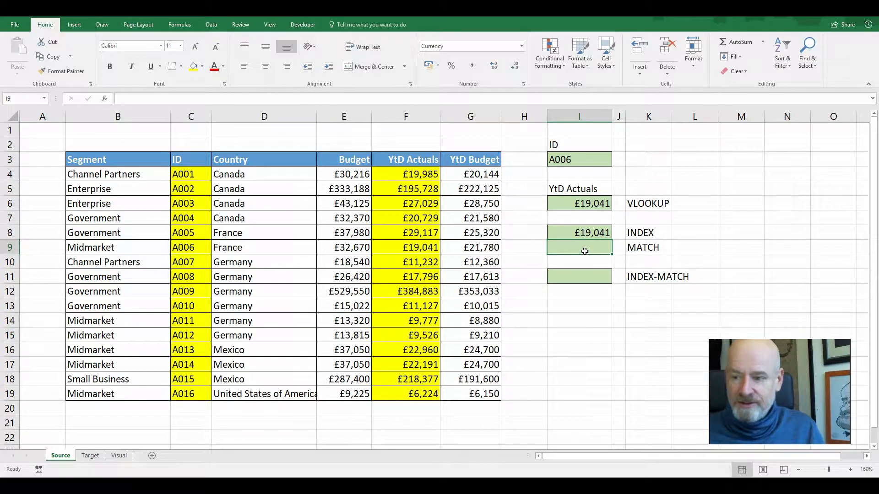
Examine the ID column and count its rows down to the ID A006
mouse_move(162, 157)
mouse_down()
mouse_move(213, 163)
mouse_move(211, 397)
mouse_up()
mouse_move(171, 154)
mouse_down()
mouse_move(164, 372)
mouse_move(185, 398)
mouse_move(207, 397)
mouse_up()
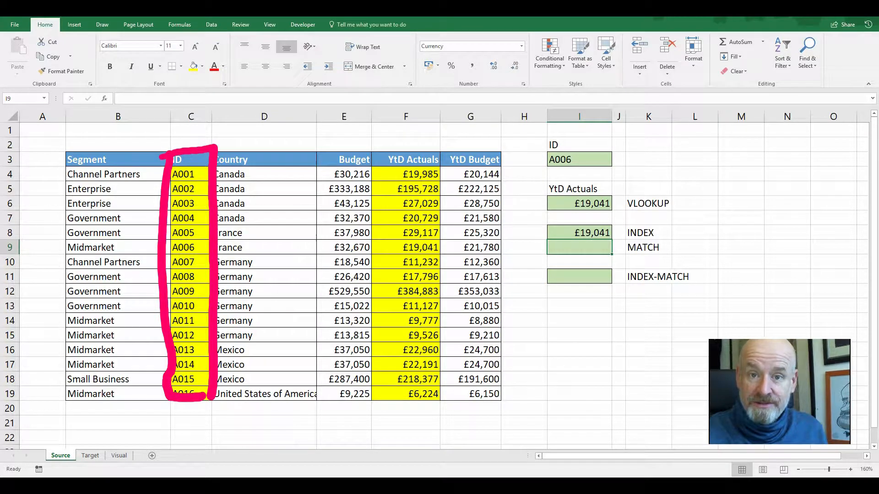
mouse_move(196, 155)
mouse_down()
mouse_move(201, 237)
mouse_move(208, 234)
mouse_move(170, 262)
mouse_move(205, 231)
mouse_up()
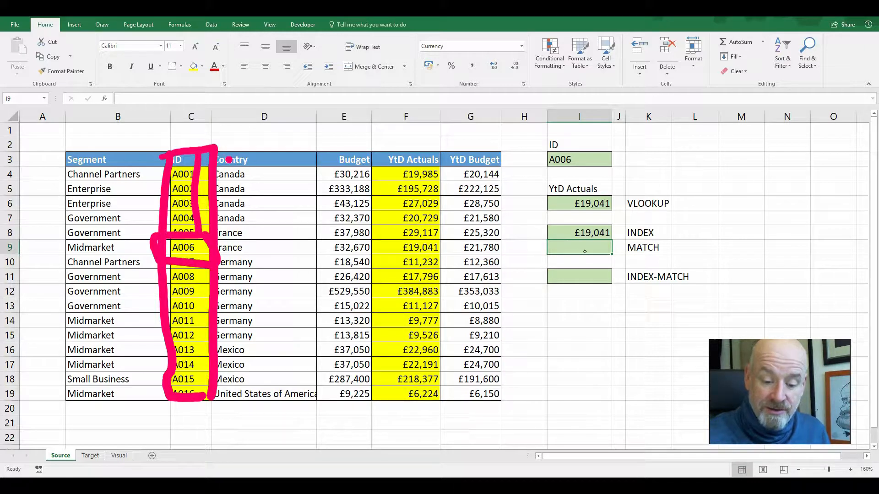
click(231, 175)
click(232, 194)
click(227, 211)
click(233, 219)
click(235, 233)
click(232, 248)
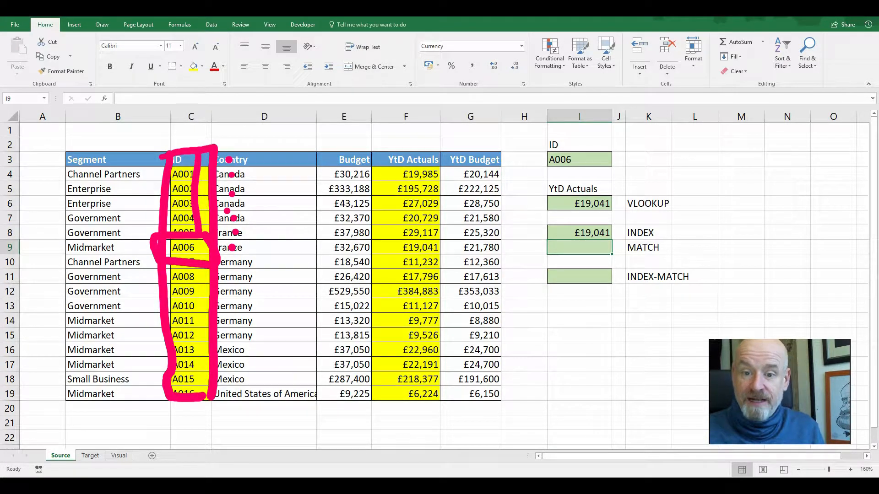
key(Escape)
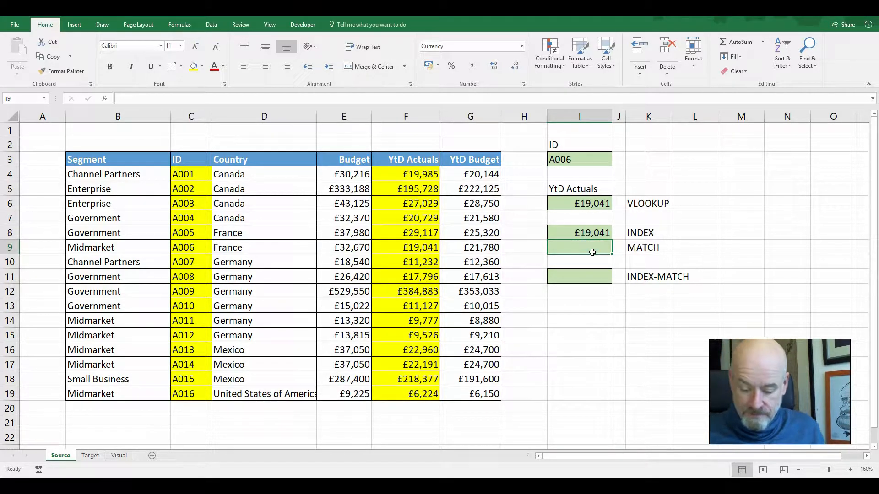
Enter =MATCH(I3,C3:C22,0) in I9 to find the position of the ID with an exact match
text(=match()
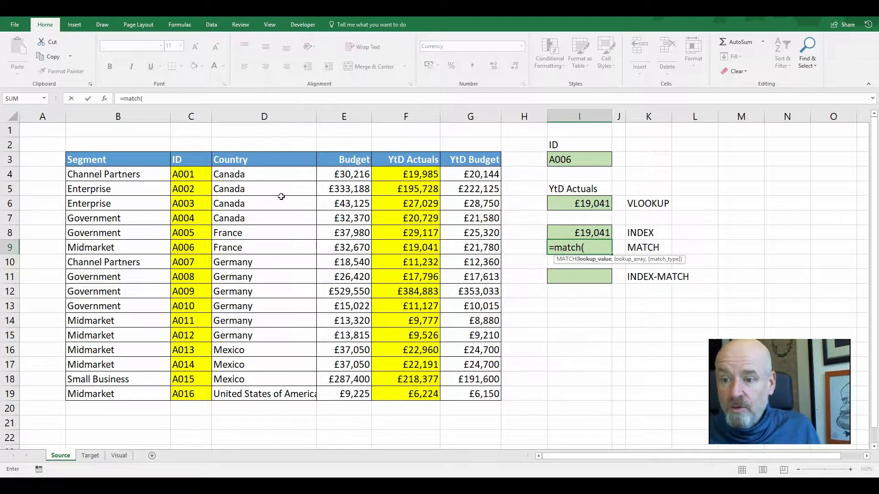
click(559, 155)
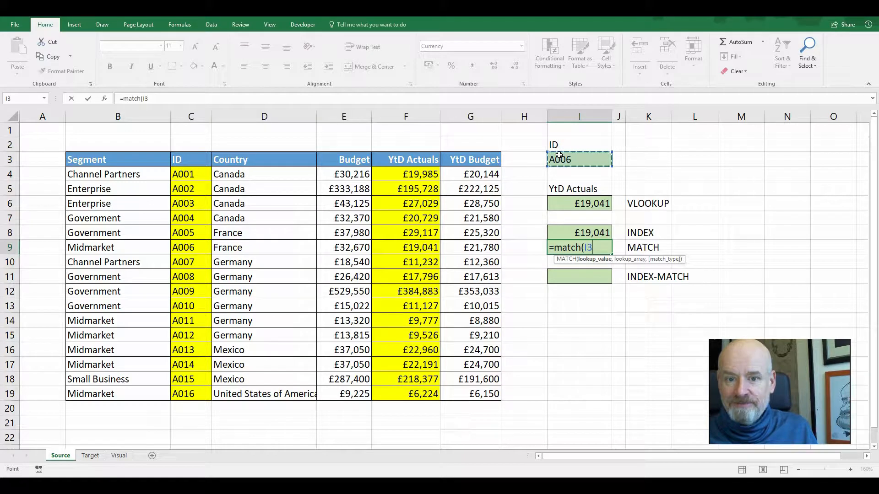
text(,)
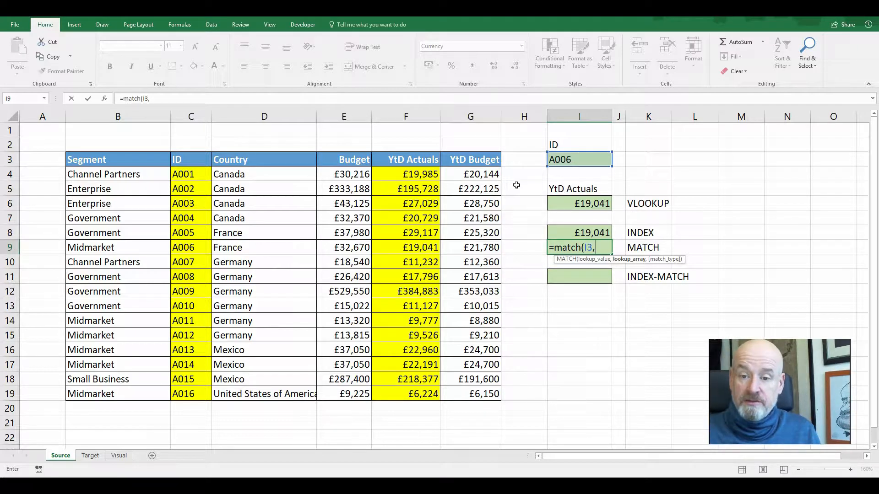
drag(195, 159, 184, 430)
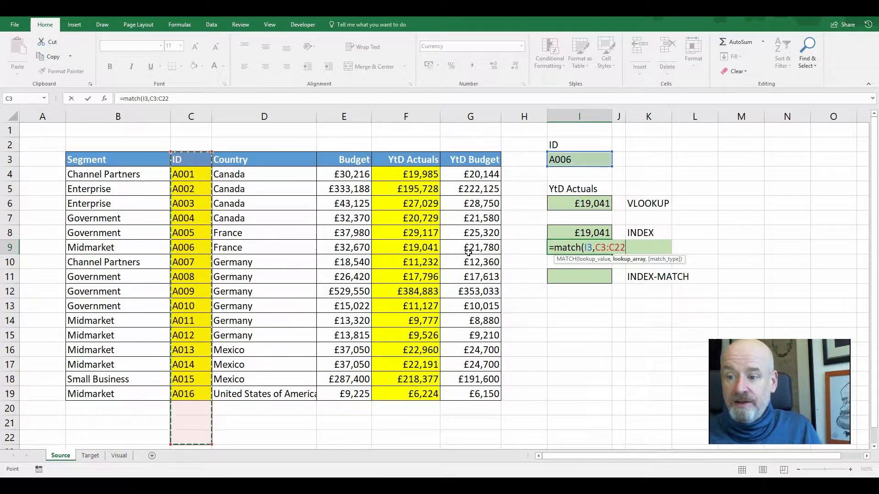
text(,)
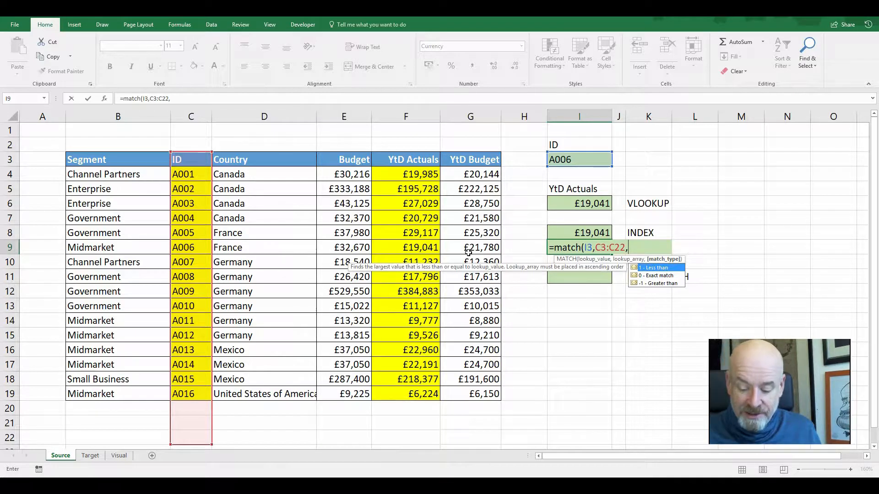
text(0)
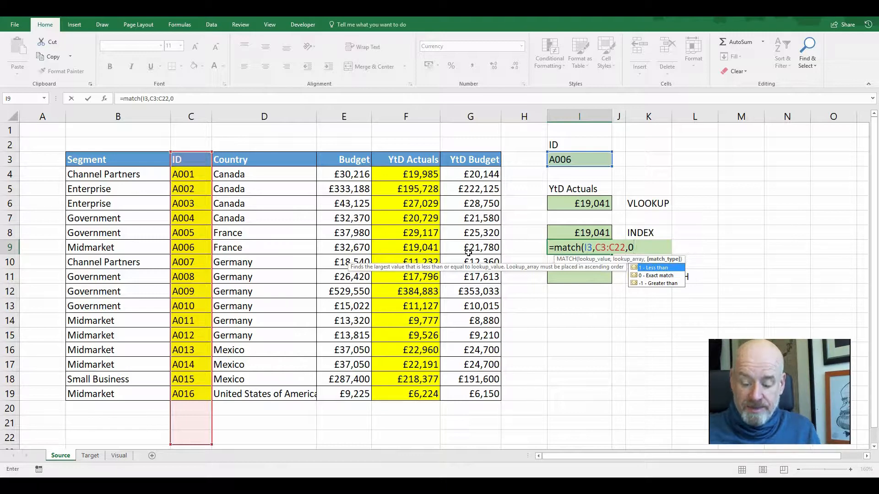
key(Return)
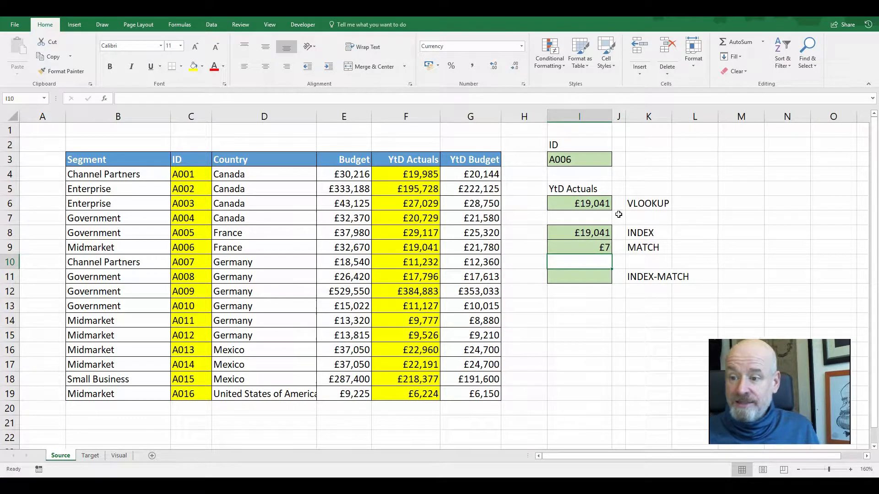
Set the number format of the MATCH result cell I9 to General
click(595, 247)
click(522, 46)
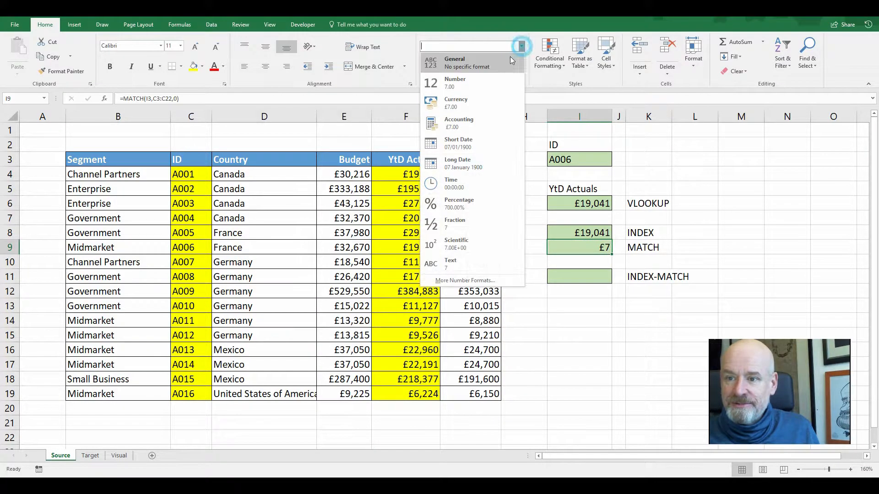
click(507, 64)
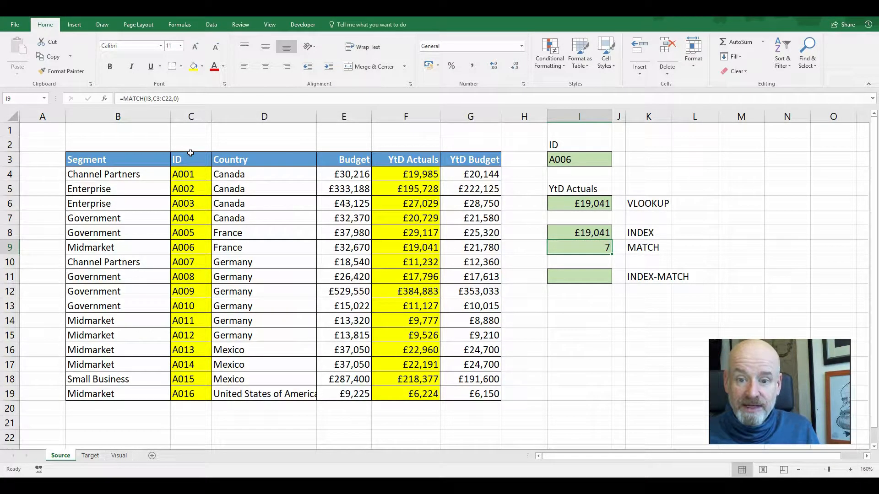
Compare the ID and YtD Actuals columns down to the seventh row with the INDEX and MATCH result cells
click(192, 167)
drag(192, 168, 194, 247)
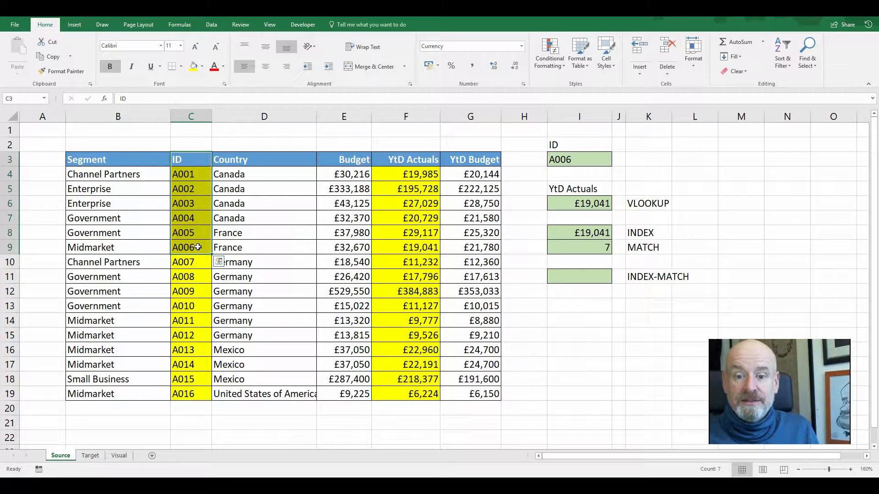
click(198, 247)
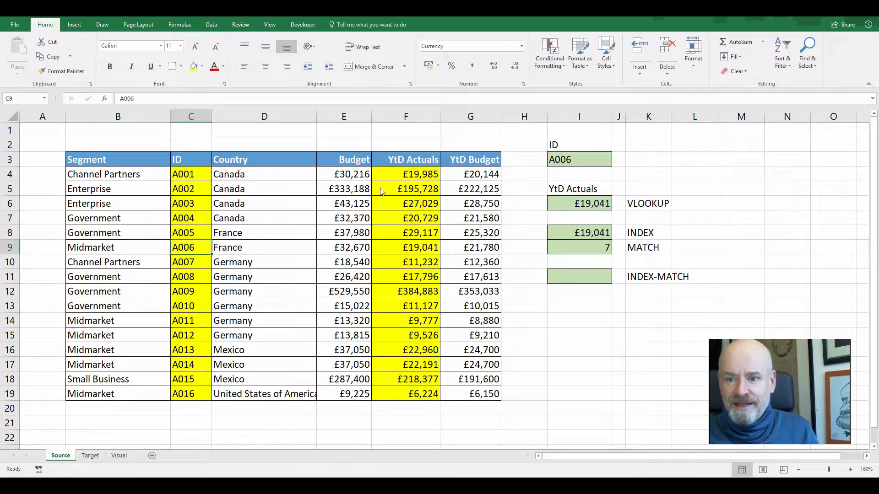
drag(402, 159, 402, 252)
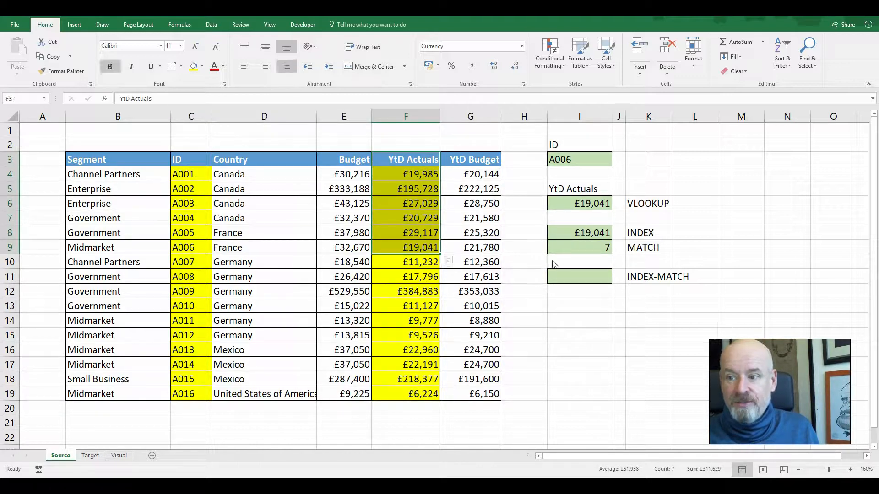
click(577, 248)
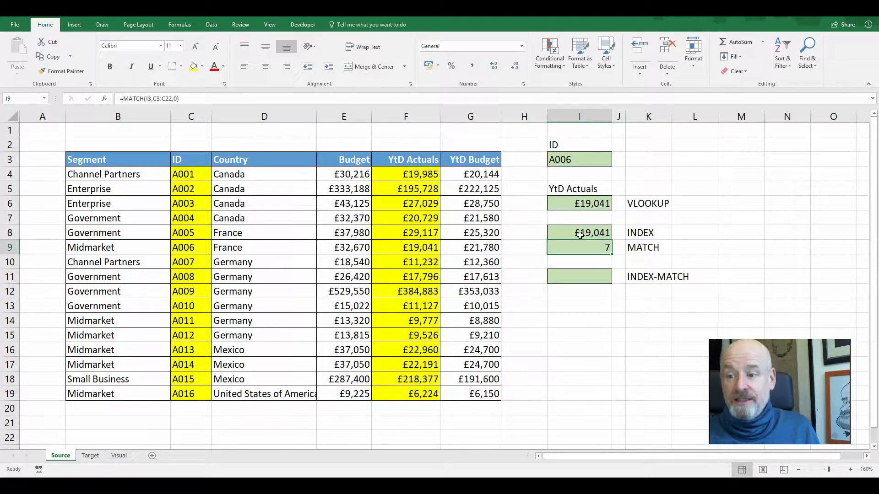
click(581, 233)
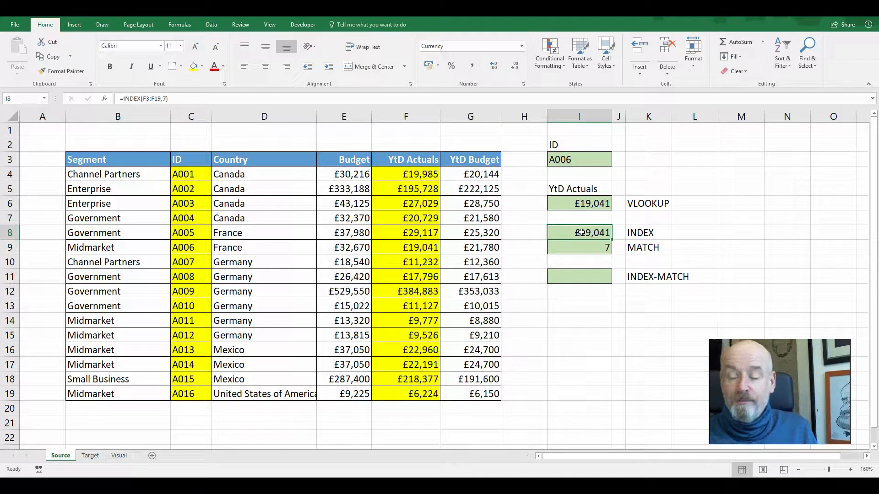
click(588, 277)
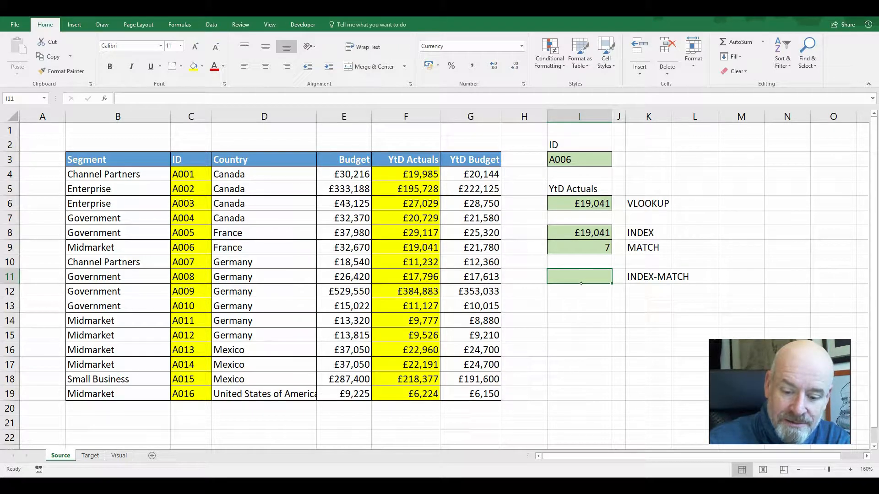
drag(369, 148, 368, 401)
mouse_move(369, 148)
mouse_down()
mouse_move(454, 343)
mouse_move(387, 405)
mouse_up()
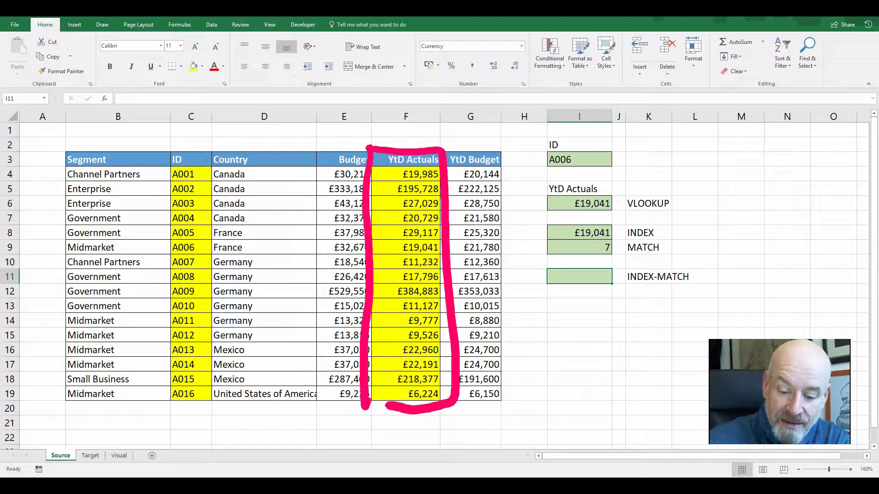
mouse_move(403, 143)
mouse_down()
mouse_move(406, 239)
mouse_move(442, 235)
mouse_move(360, 247)
mouse_up()
mouse_move(173, 148)
mouse_down()
mouse_move(211, 351)
mouse_move(208, 400)
mouse_up()
mouse_move(166, 146)
mouse_down()
mouse_move(190, 397)
mouse_move(208, 399)
mouse_up()
mouse_move(194, 150)
mouse_down()
mouse_move(191, 238)
mouse_move(151, 263)
mouse_move(156, 237)
mouse_up()
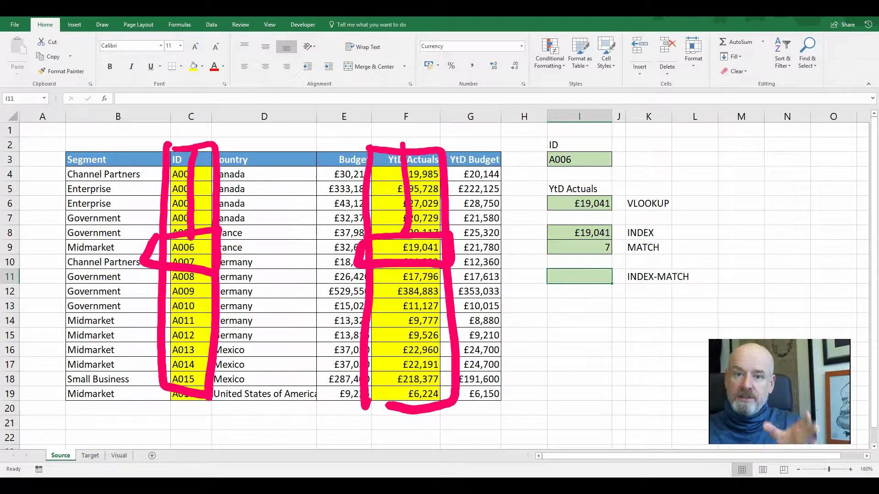
mouse_move(143, 136)
mouse_down()
mouse_move(426, 129)
mouse_move(228, 422)
mouse_move(129, 143)
mouse_up()
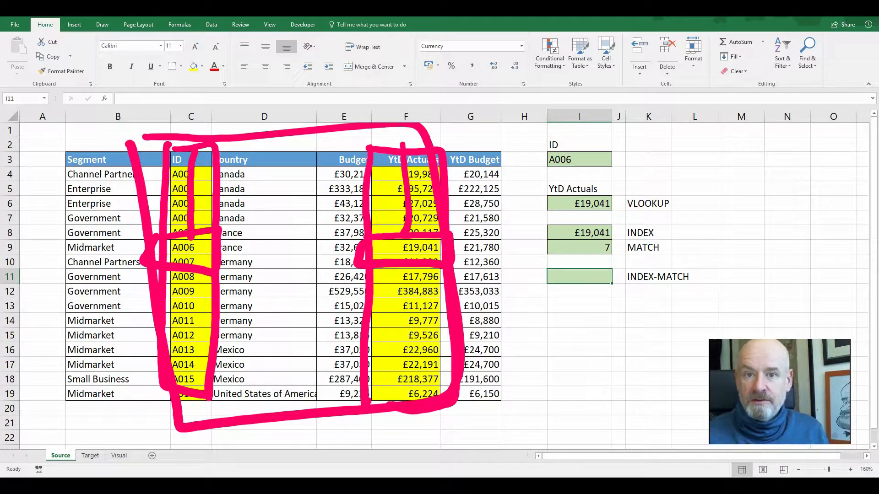
key(ctrl+z)
key(ctrl+z)
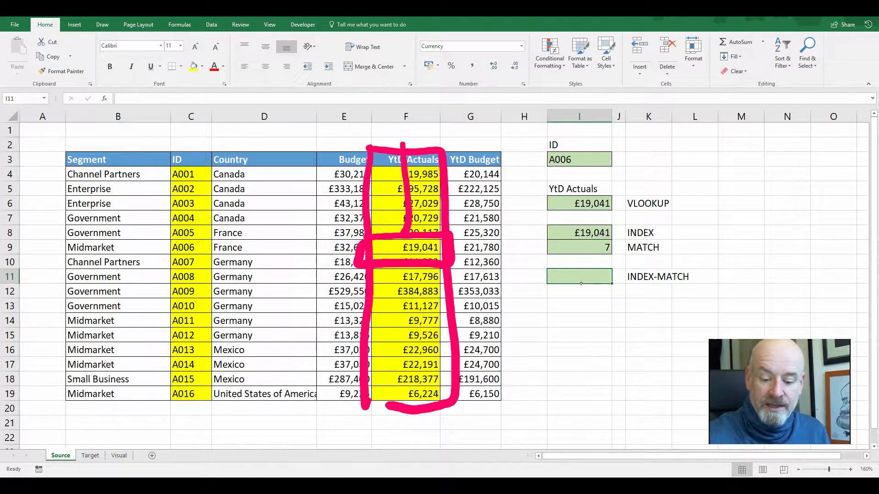
key(ctrl+z)
key(ctrl+z)
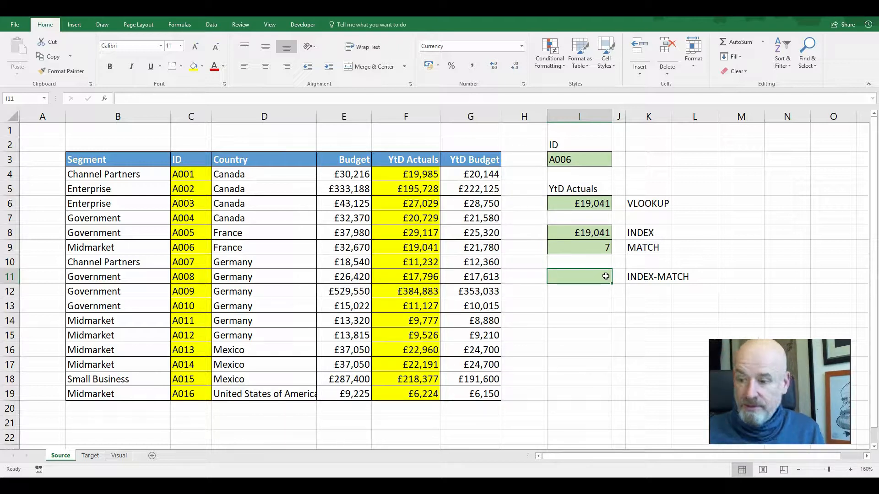
Copy the INDEX formula from I8 and paste it into the INDEX-MATCH cell I11
click(598, 304)
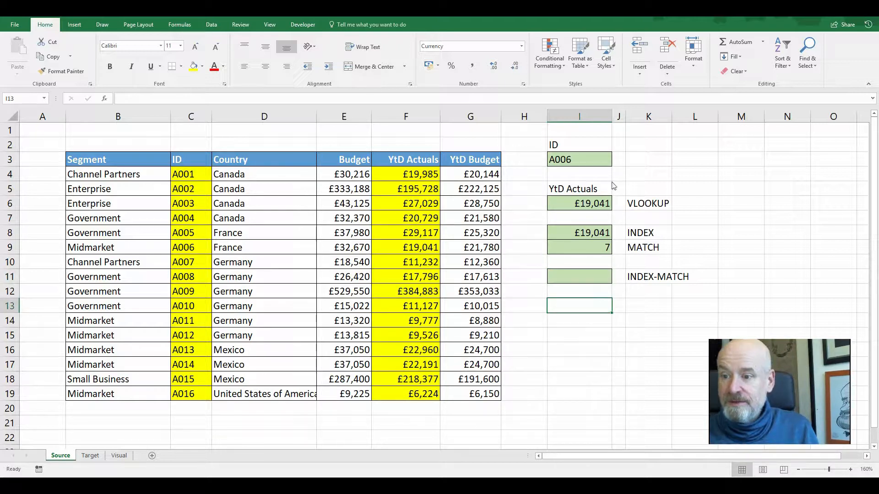
click(592, 205)
click(593, 232)
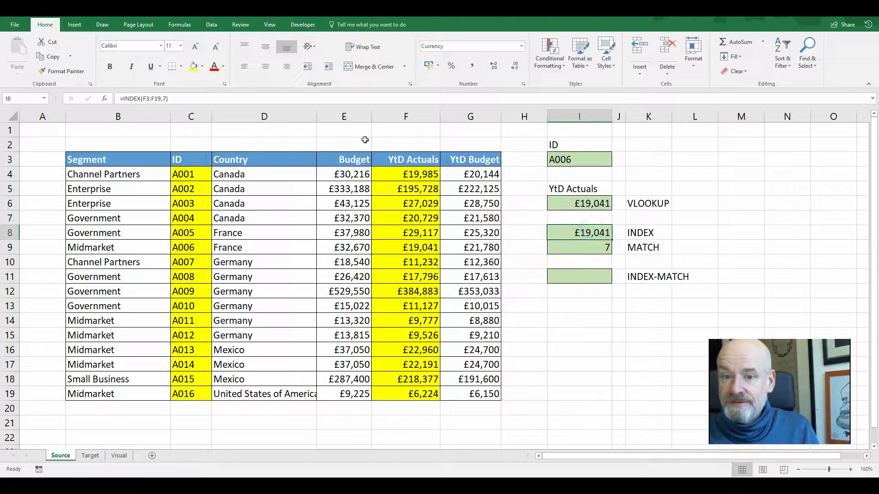
click(209, 96)
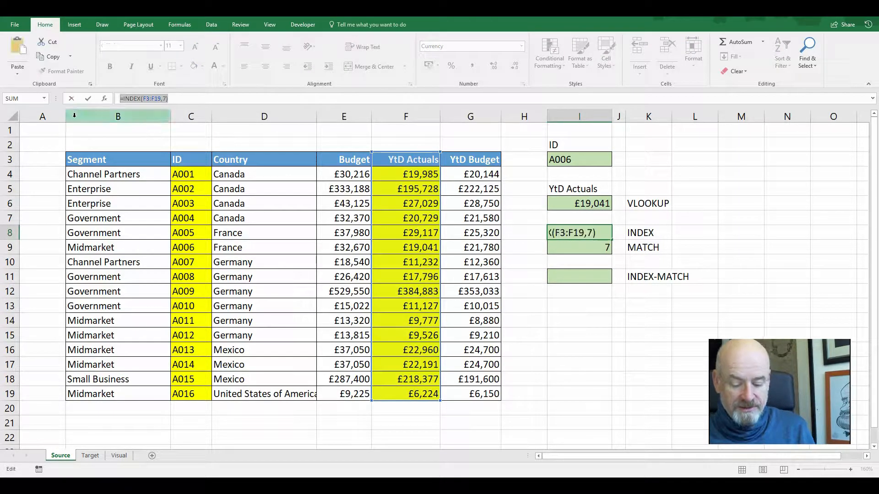
key(Escape)
click(568, 277)
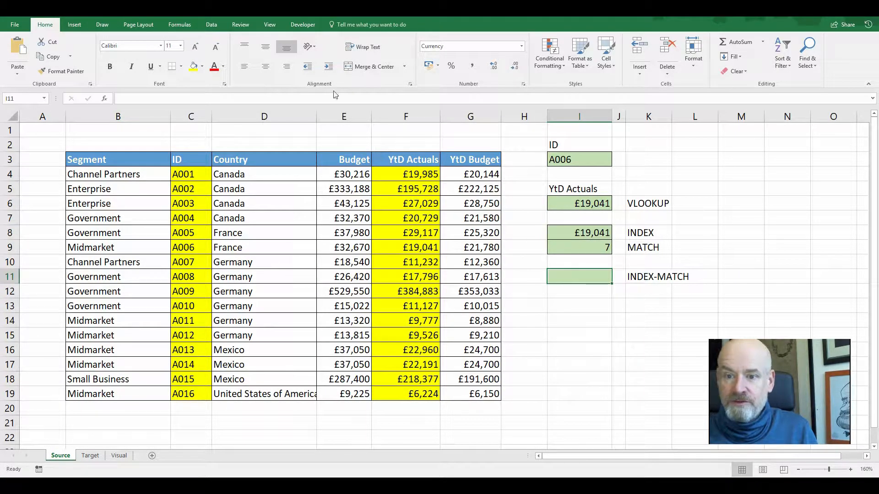
double_click(575, 273)
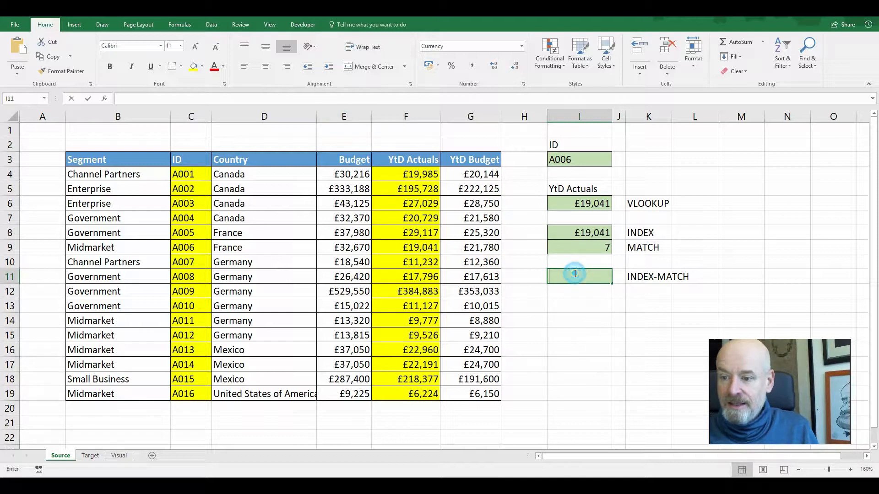
text(=INDEX(F3:F19,7))
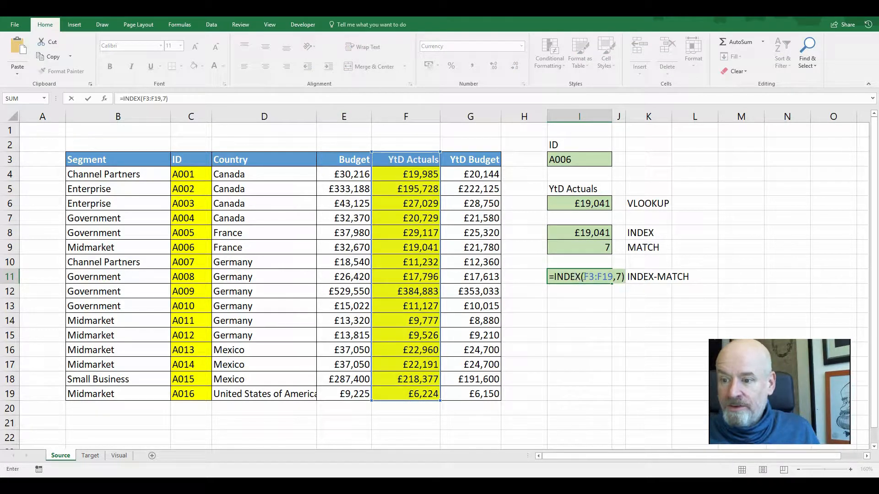
key(Return)
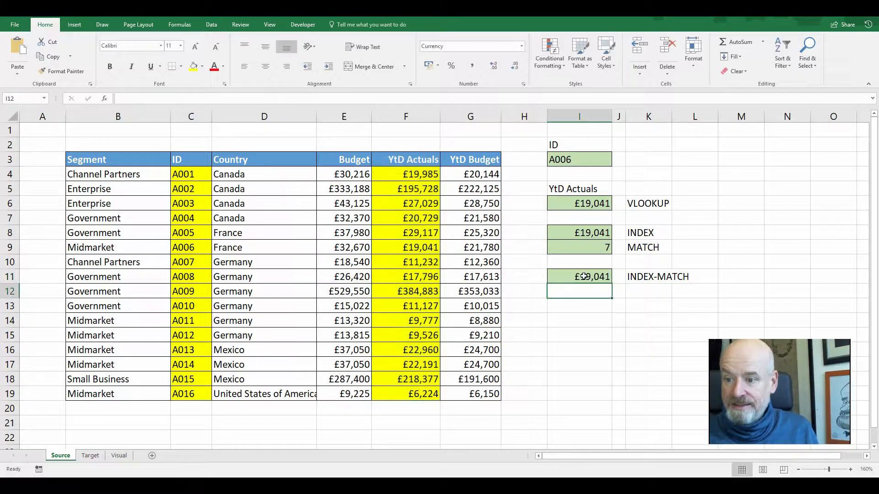
click(593, 232)
double_click(589, 277)
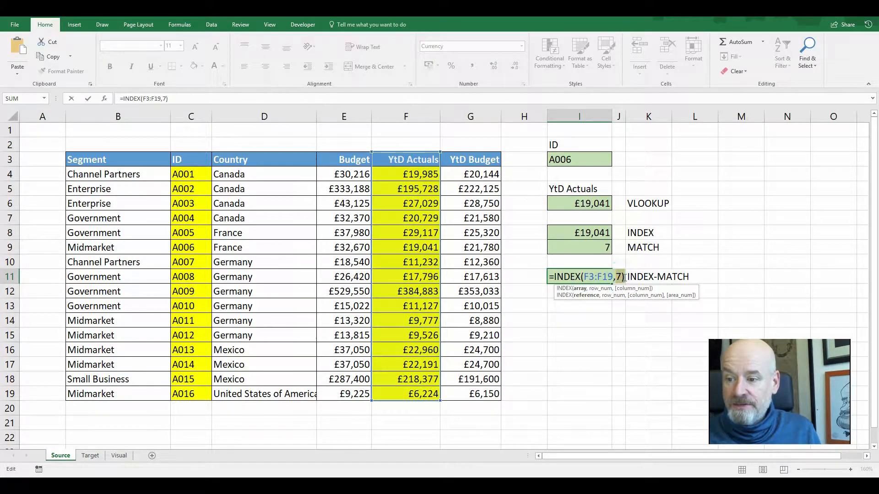
double_click(618, 277)
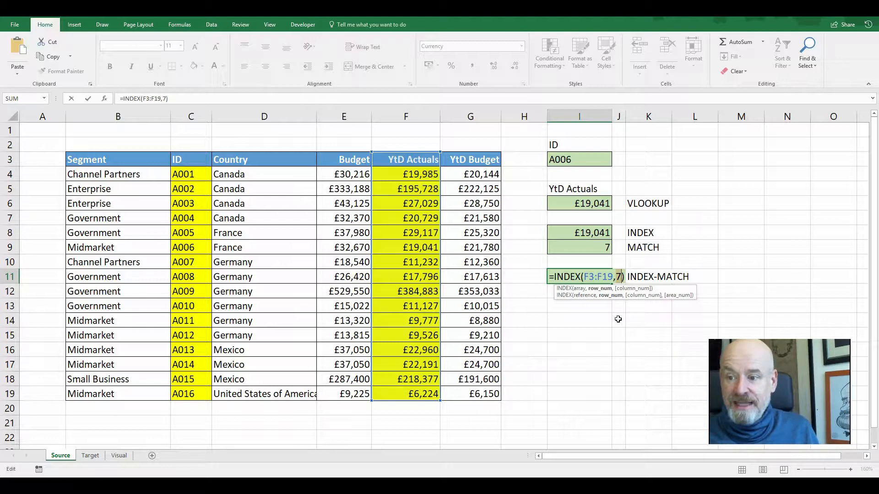
click(591, 245)
key(Return)
Replace the row number 7 in I11 with the MATCH formula copied from I9, giving =INDEX(F3:F19,MATCH(I3,C3:C22,0))
click(598, 246)
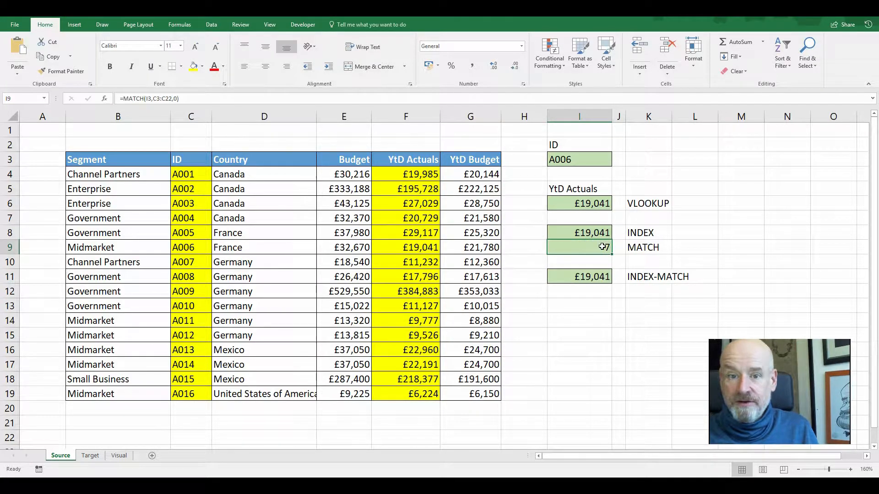
double_click(602, 246)
drag(554, 248, 659, 253)
key(ctrl+c)
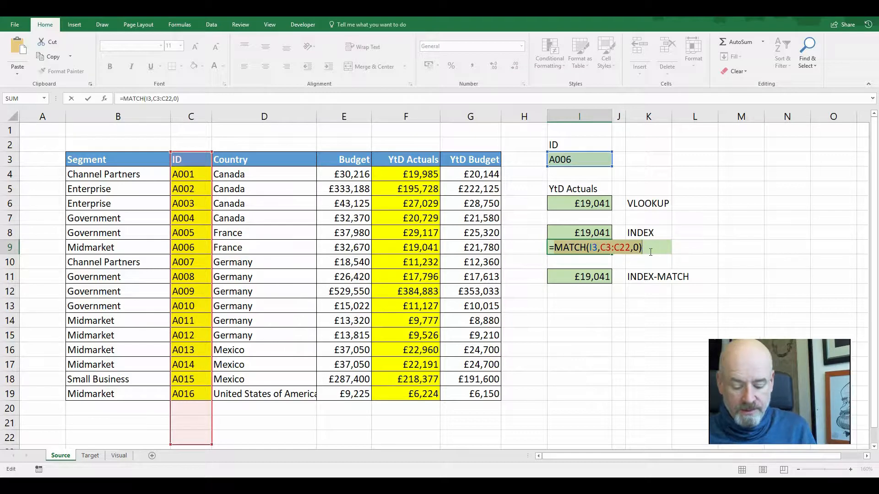
key(Escape)
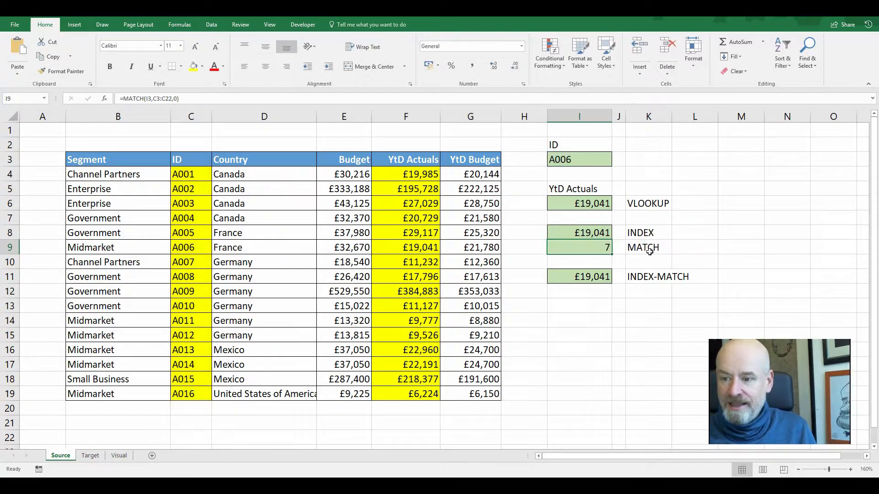
double_click(610, 280)
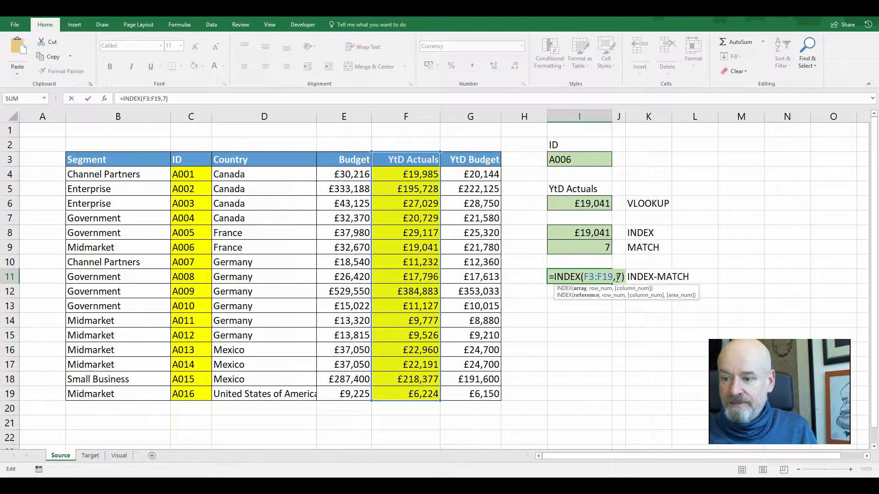
double_click(619, 277)
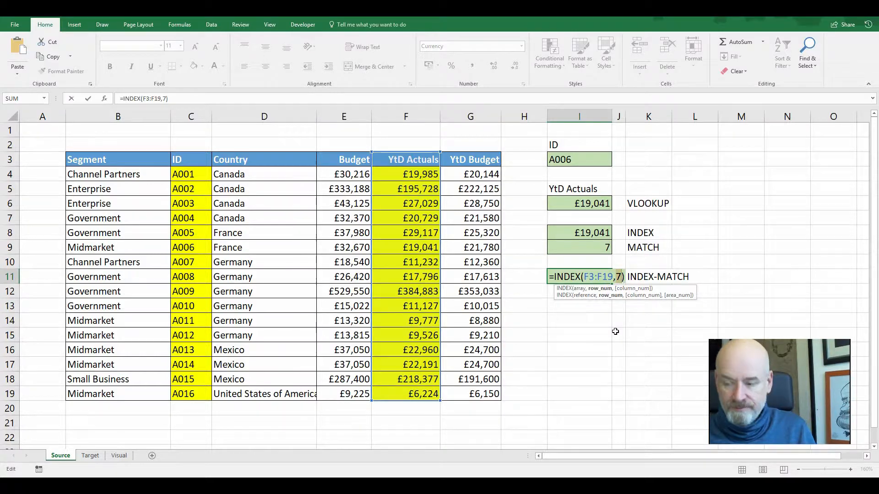
key(ctrl+v)
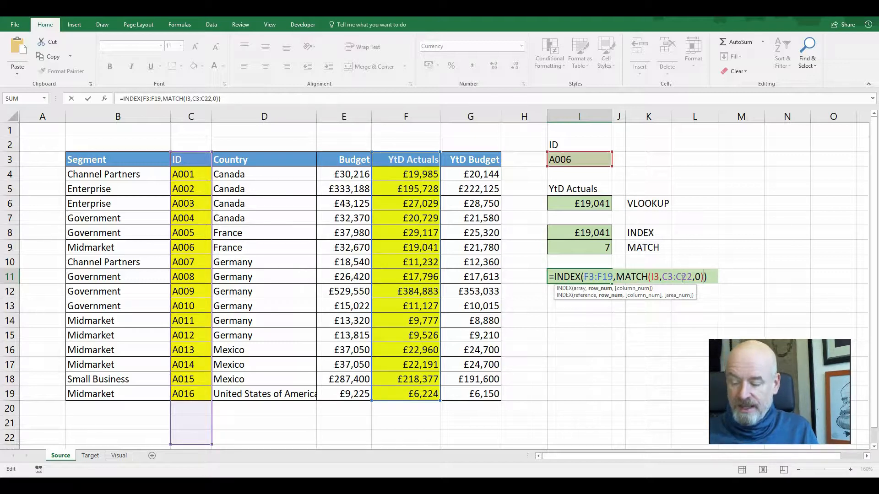
key(Return)
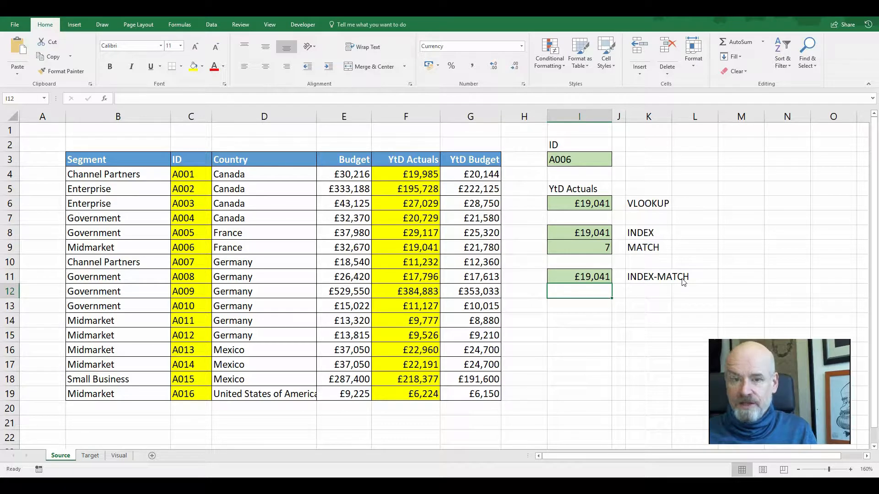
Change the lookup ID in I3 to A007
click(575, 159)
double_click(582, 160)
key(BackSpace)
text(7)
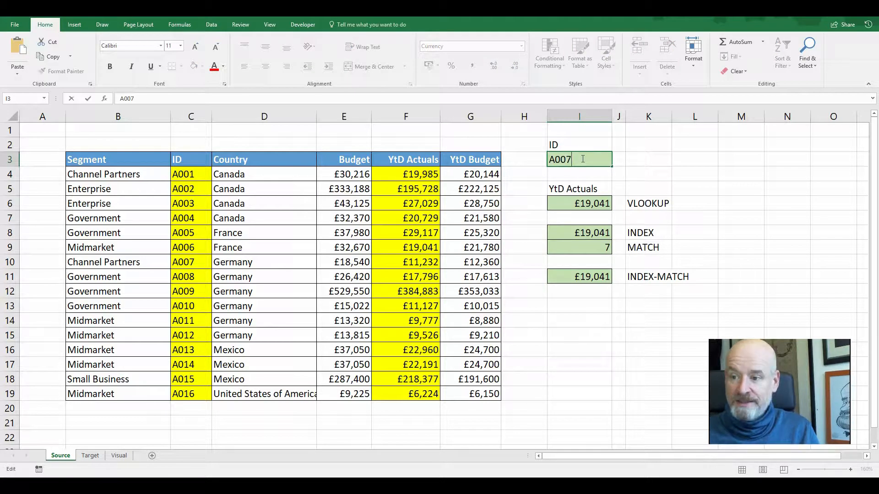
key(Return)
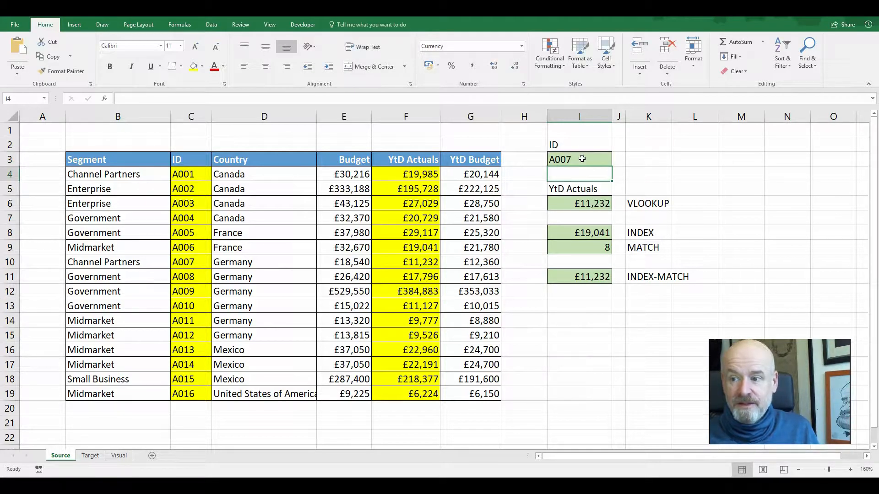
Inspect the VLOOKUP, INDEX and INDEX-MATCH formulas in I6, I8 and I11 for the new ID
click(603, 201)
click(606, 234)
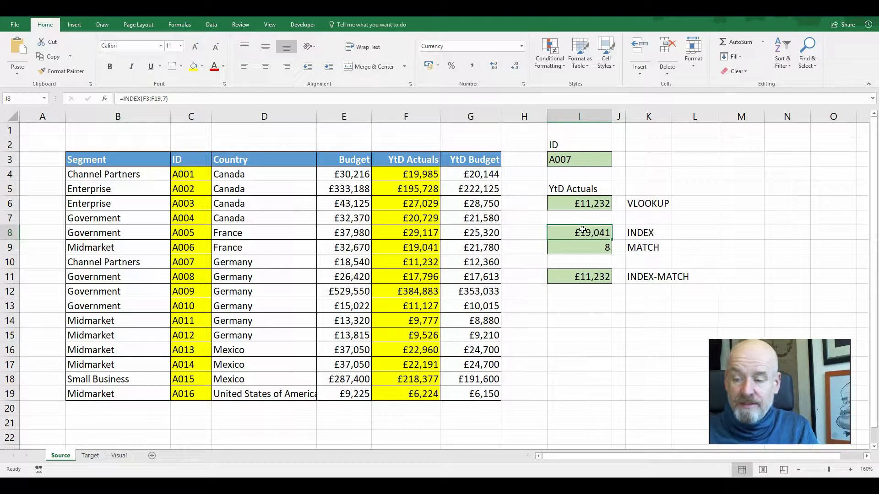
click(590, 204)
click(593, 278)
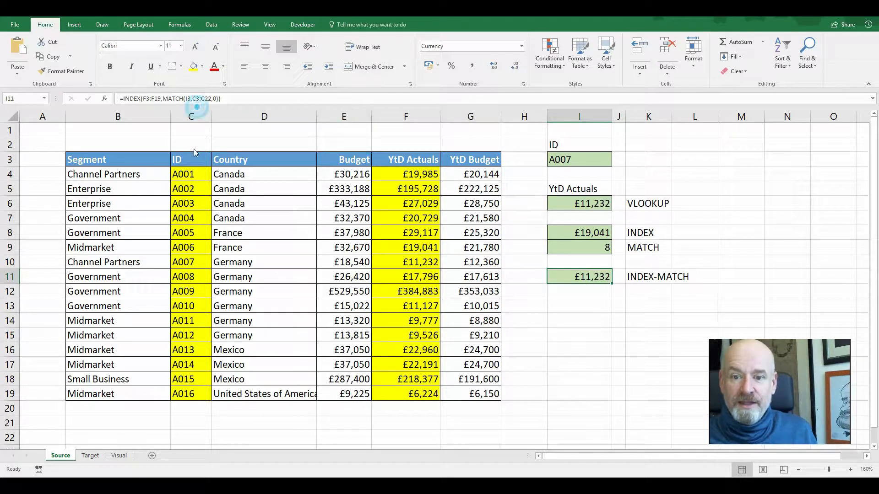
Move the ID column in front of the Segment column and check the INDEX-MATCH formula in I11
click(191, 116)
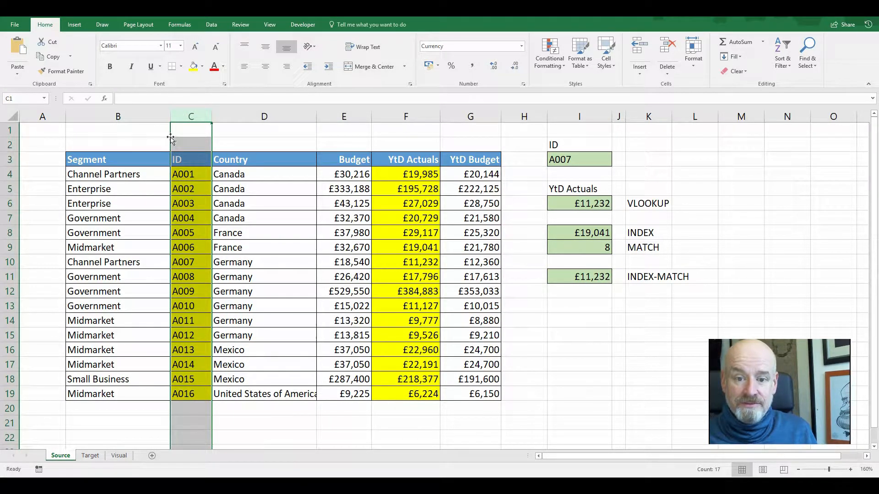
drag(170, 137, 90, 143)
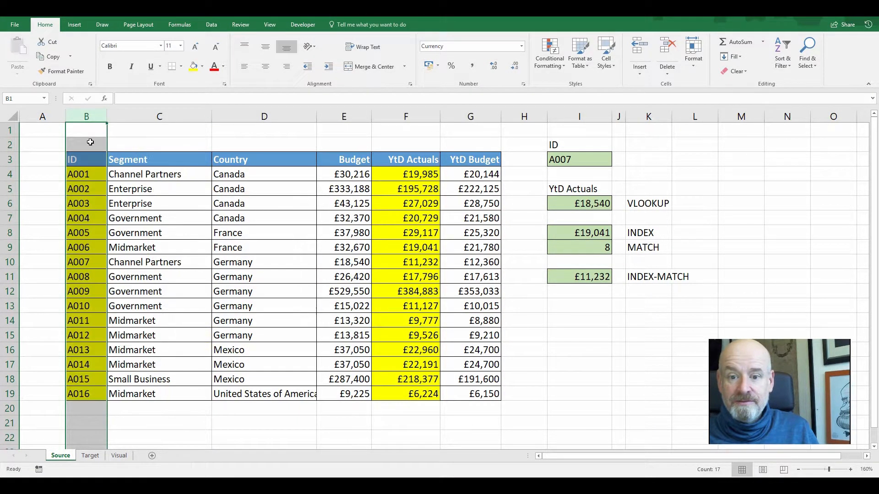
click(572, 275)
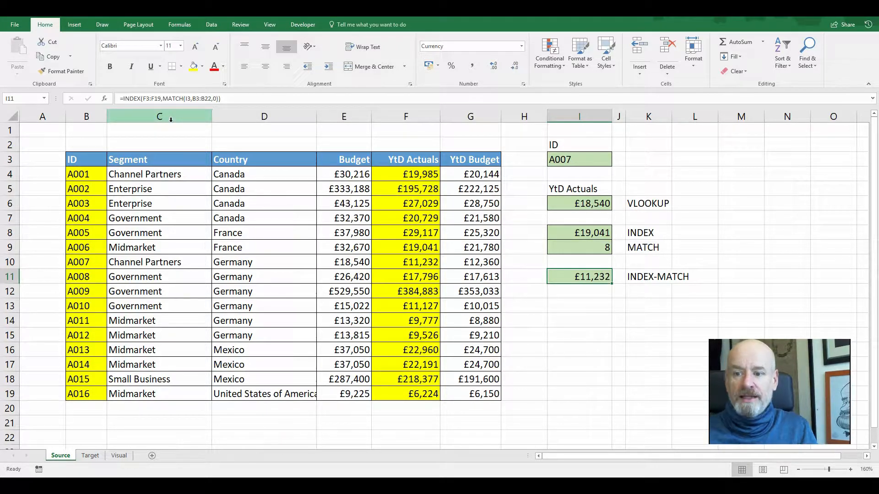
Select the table range from the ID column through YtD Actuals
drag(426, 164, 412, 394)
drag(91, 160, 85, 393)
drag(92, 167, 429, 408)
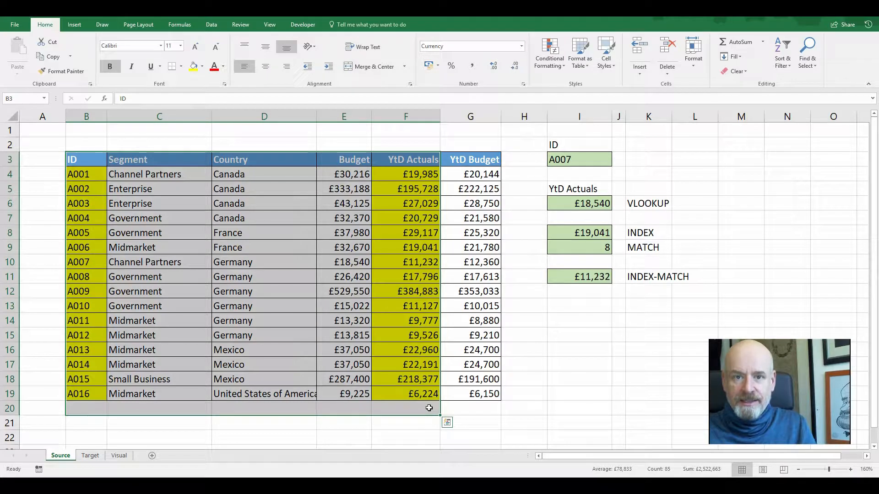
Undo the move of the ID column so it returns beside the Country column
click(287, 388)
key(ctrl+z)
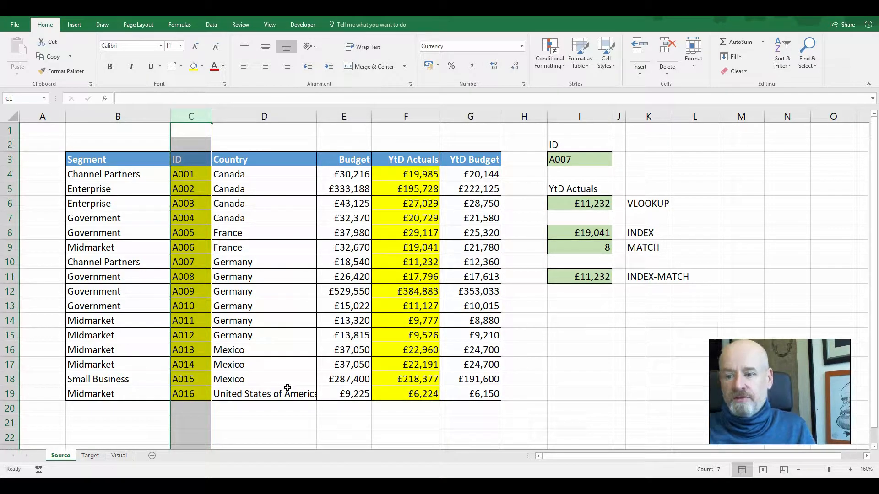
Enter =INDEX(F3:F19,MATCH(I3,C3:C19,0)) in cell I13
click(577, 302)
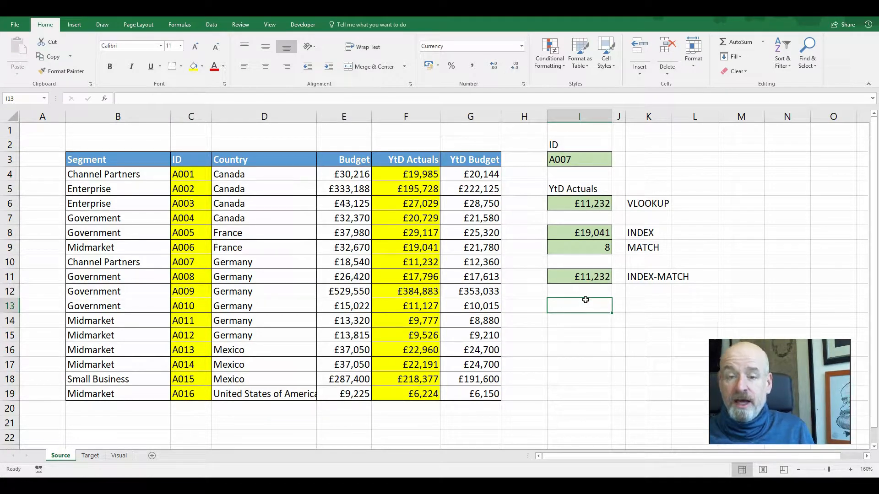
text(=index()
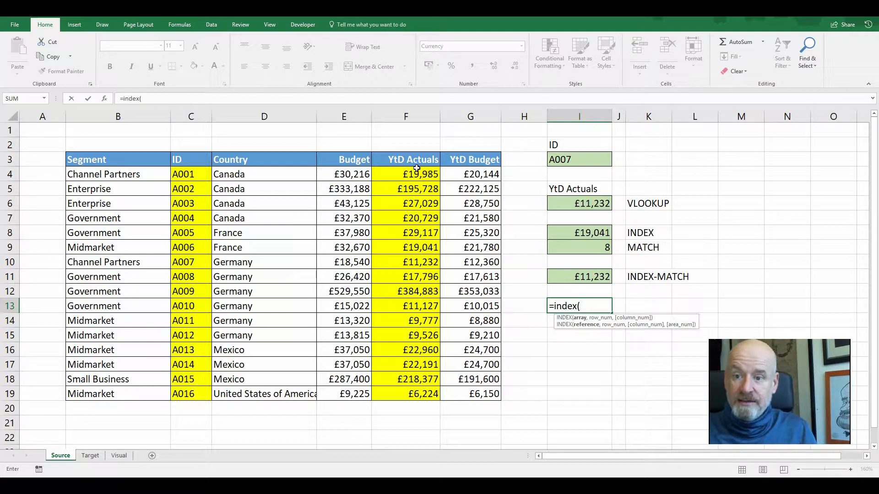
drag(418, 159, 421, 393)
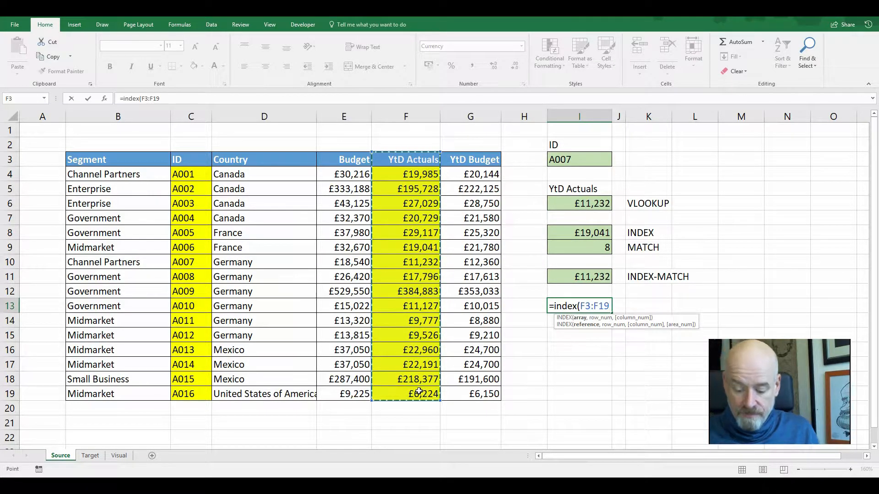
text(,)
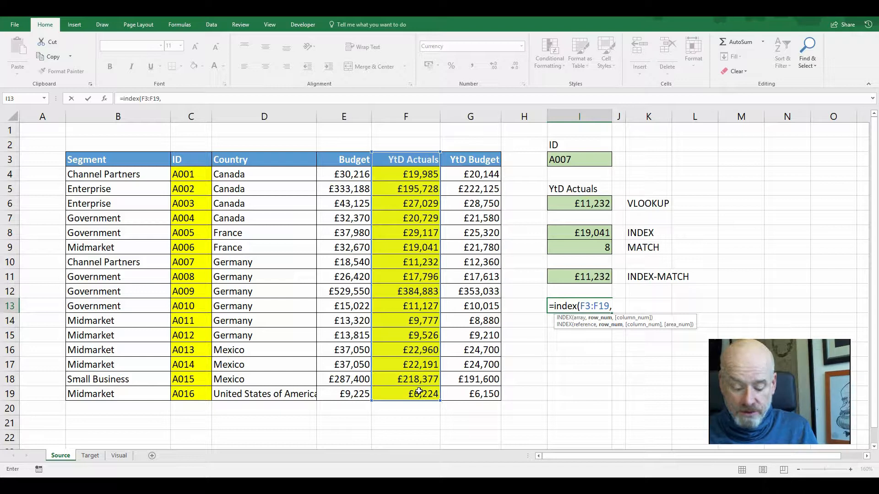
text(match)
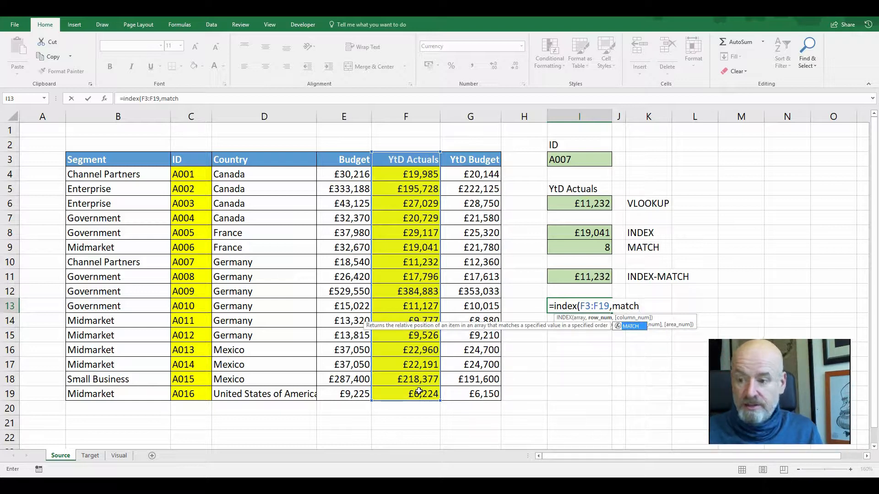
text(()
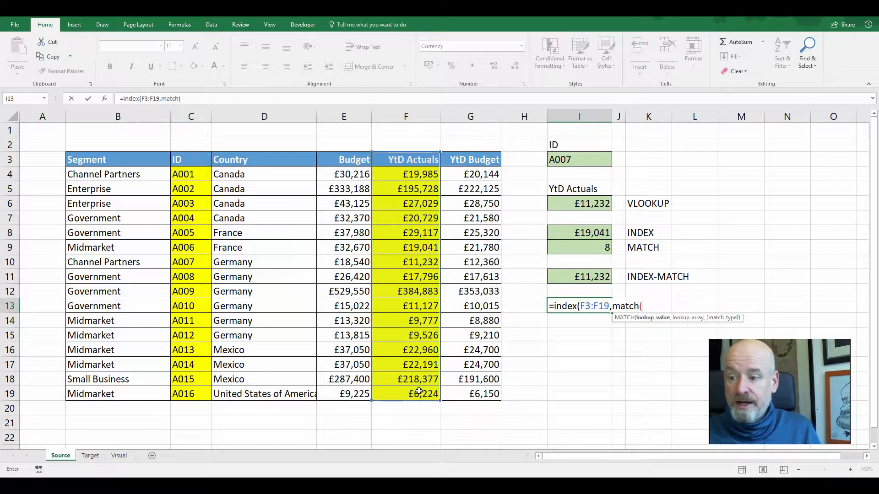
click(570, 162)
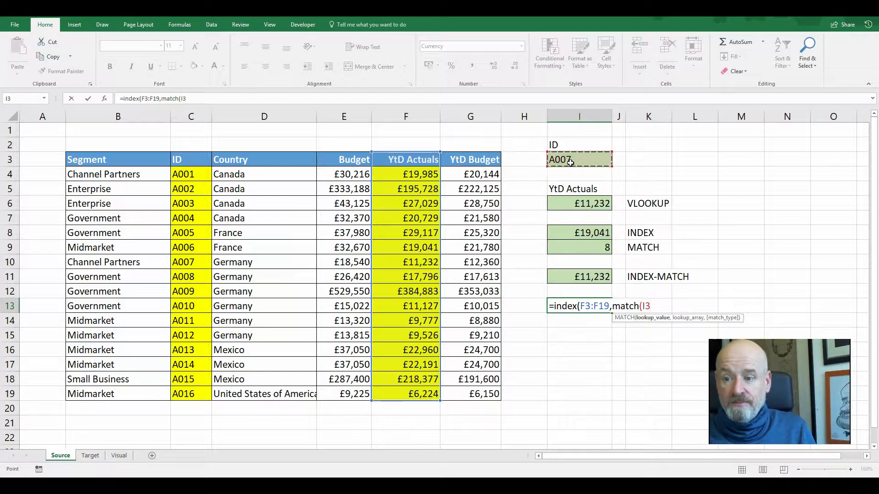
text(,)
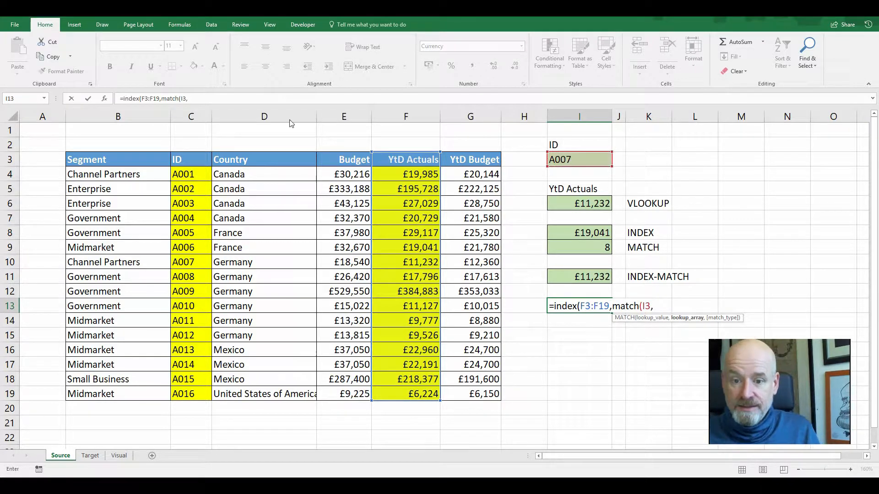
drag(202, 154, 202, 392)
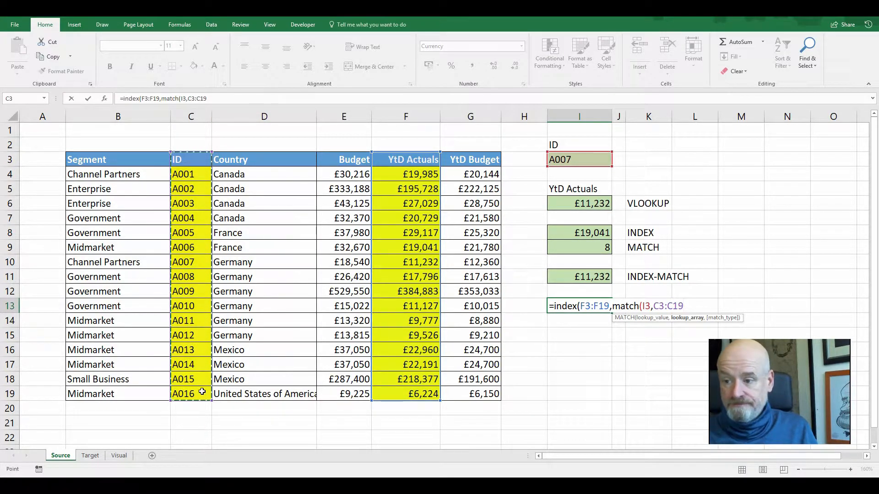
text(,0)
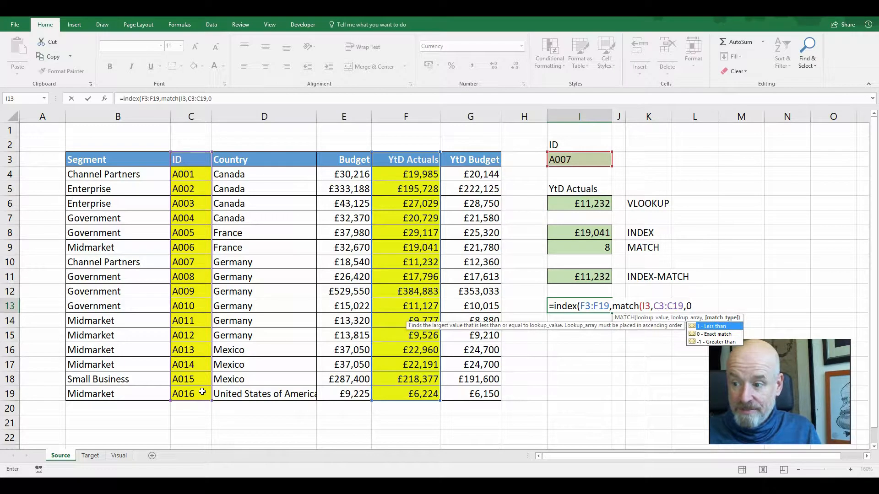
text())
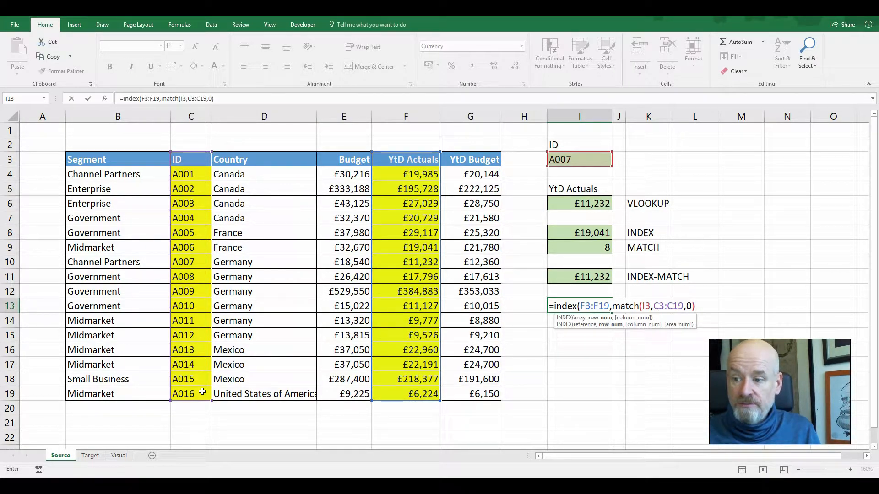
text())
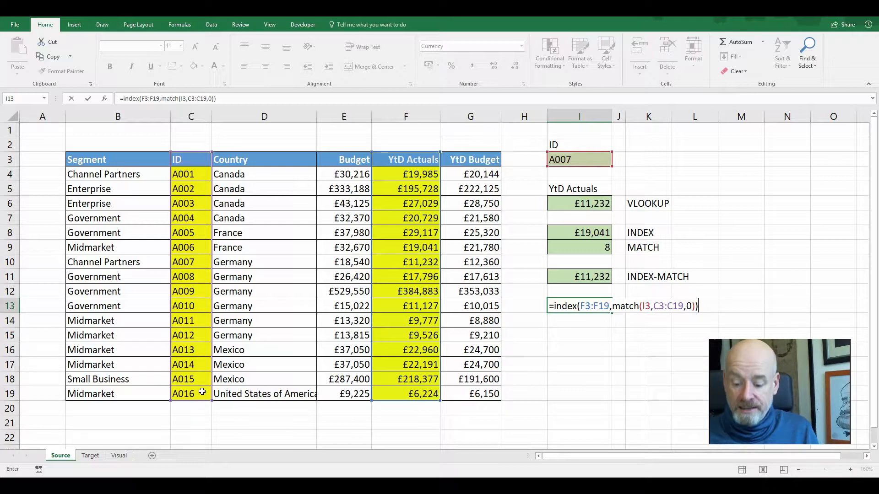
key(Return)
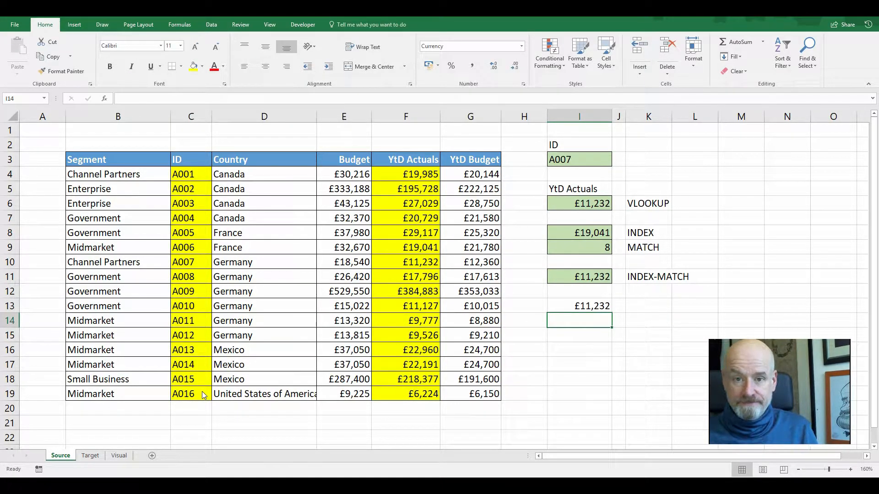
Change the lookup ID in I3 to A008
click(582, 157)
text(A008)
key(Return)
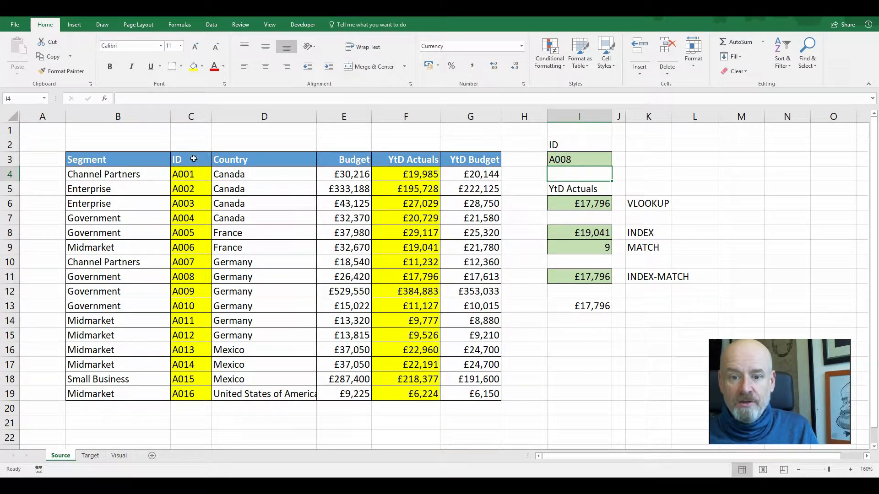
Enter =INDEX(F:F,MATCH(I3,C:C,0)) in cell I15 using whole-column references
drag(189, 157, 186, 412)
drag(406, 159, 407, 413)
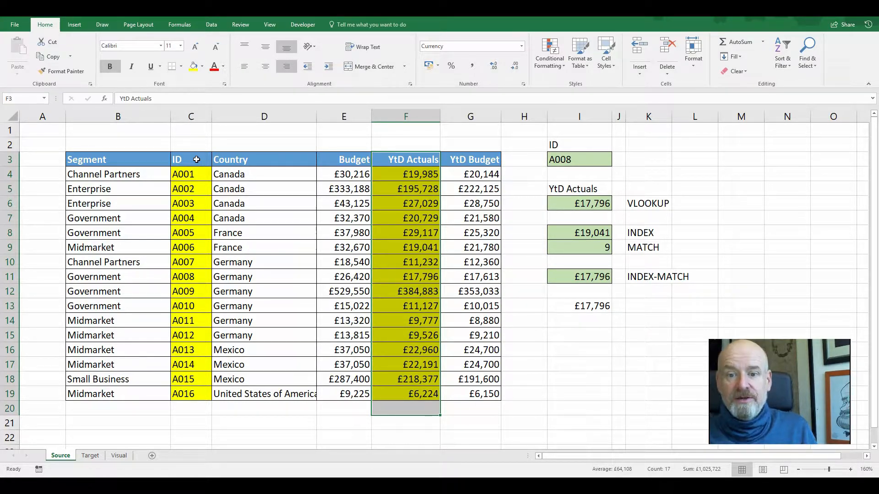
click(585, 339)
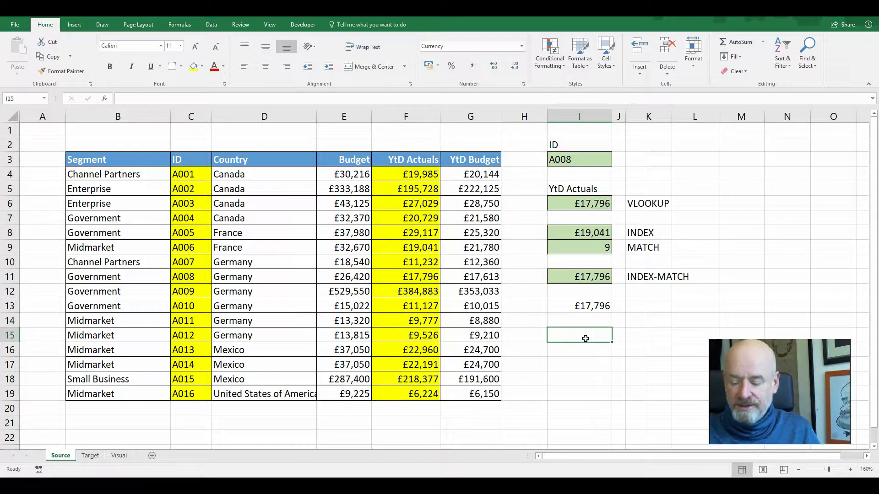
text(=index()
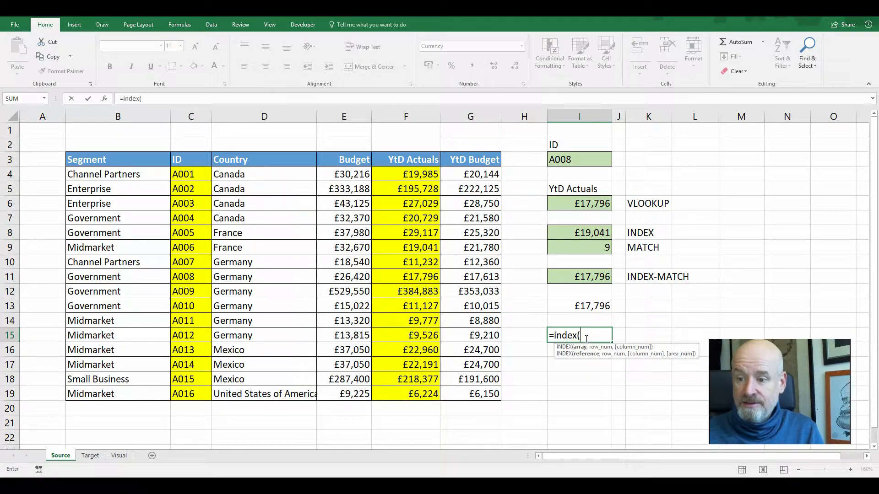
click(415, 117)
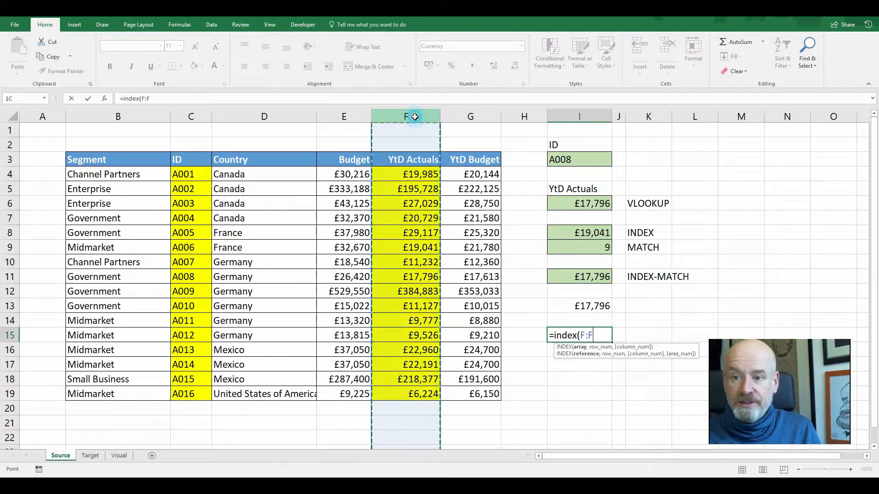
text(,match()
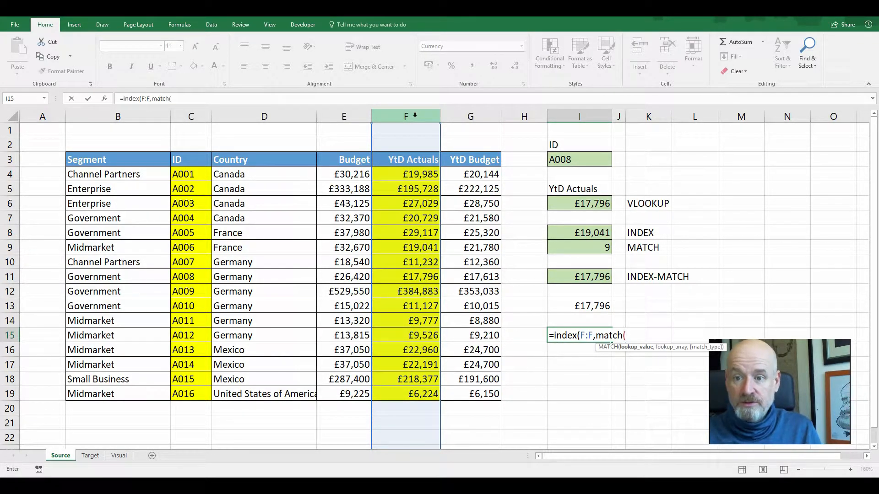
click(198, 111)
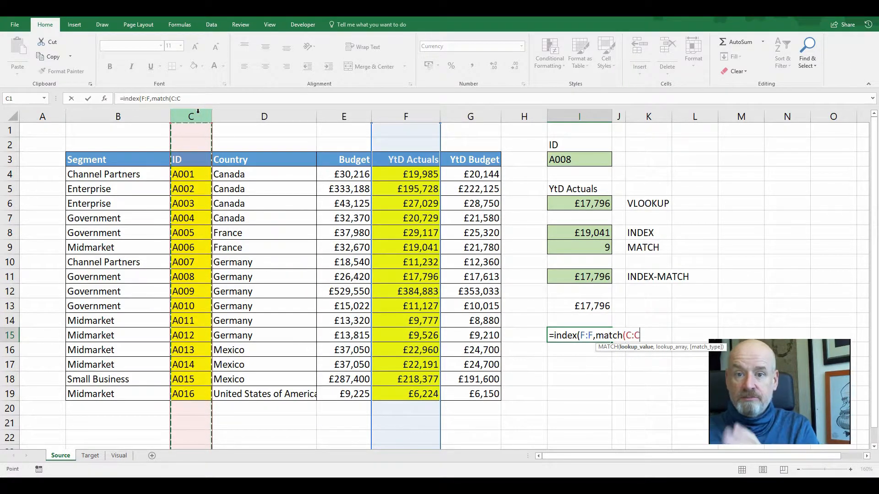
text(,)
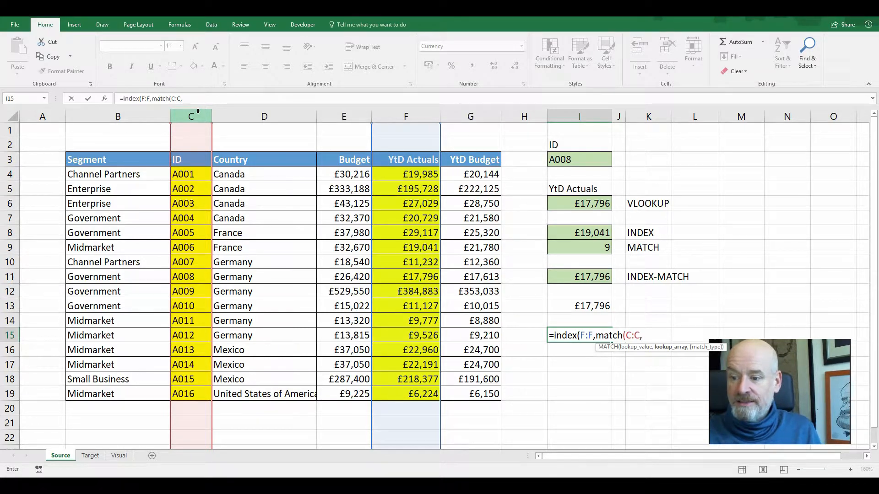
key(BackSpace)
key(BackSpace)
key(BackSpace)
key(BackSpace)
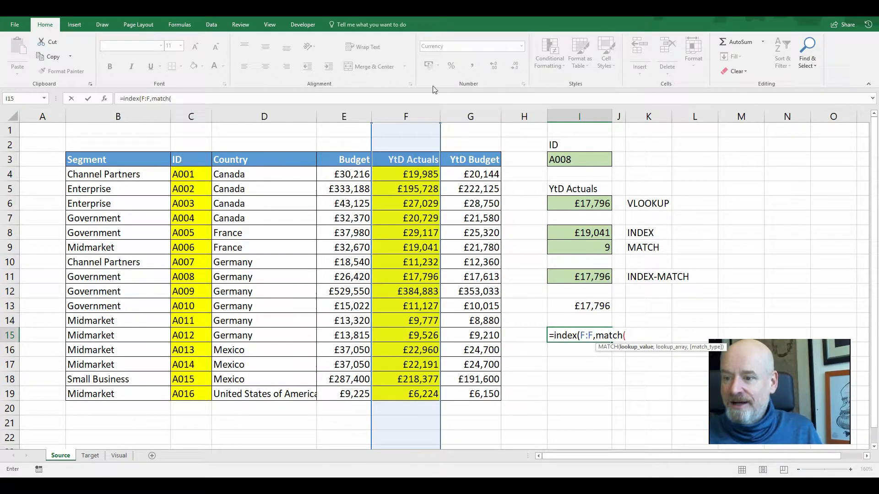
click(565, 161)
text(,)
click(198, 117)
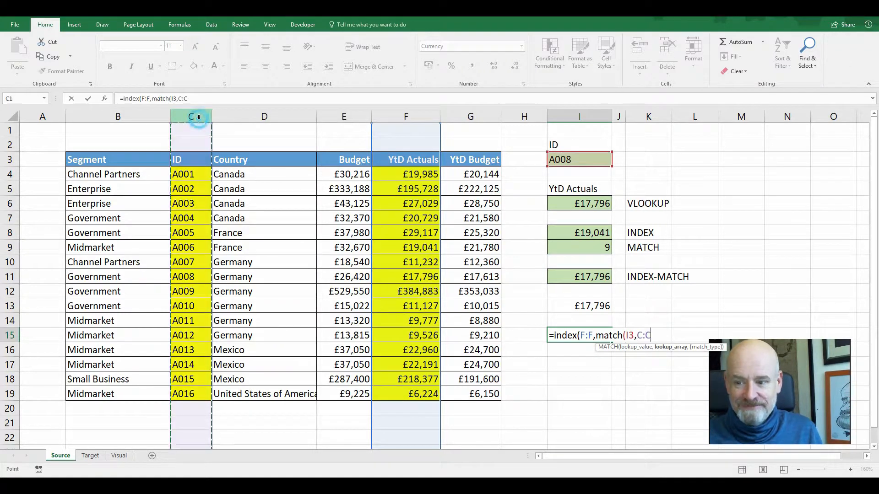
text(,)
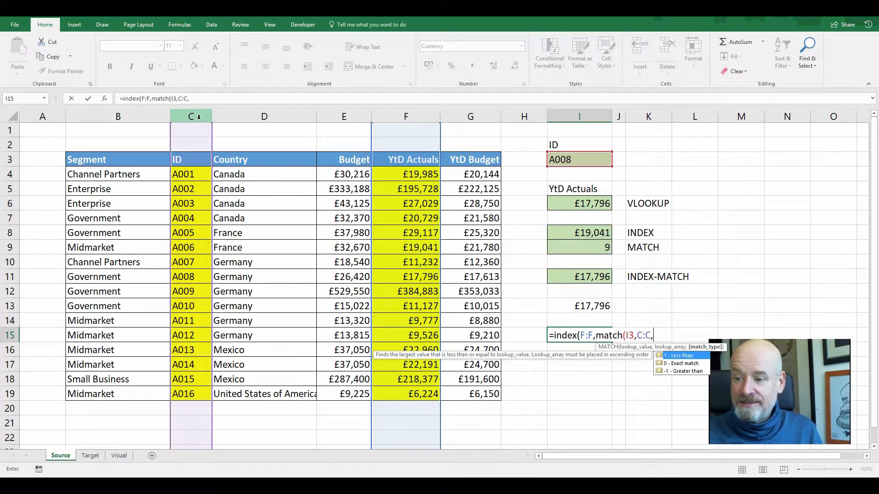
text(0)
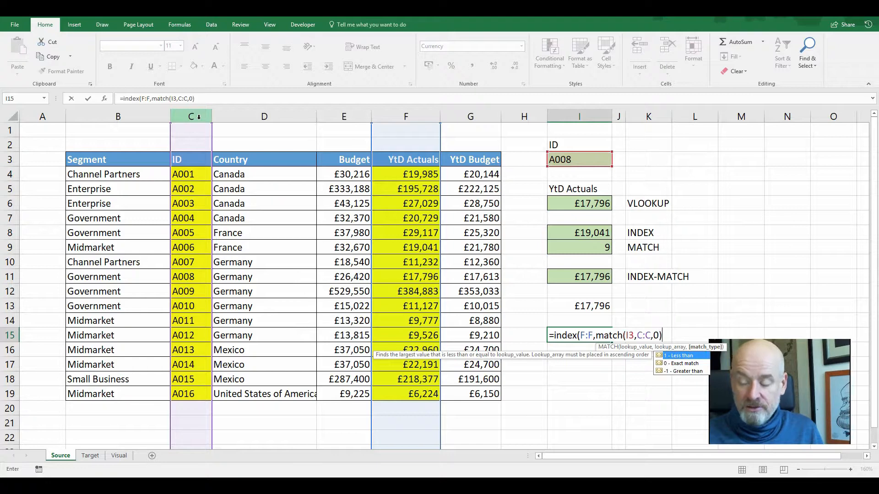
text()))
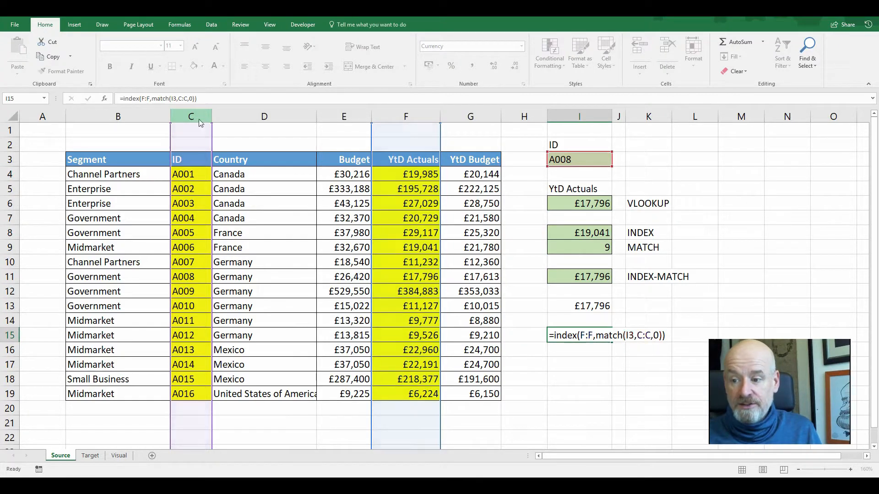
key(Return)
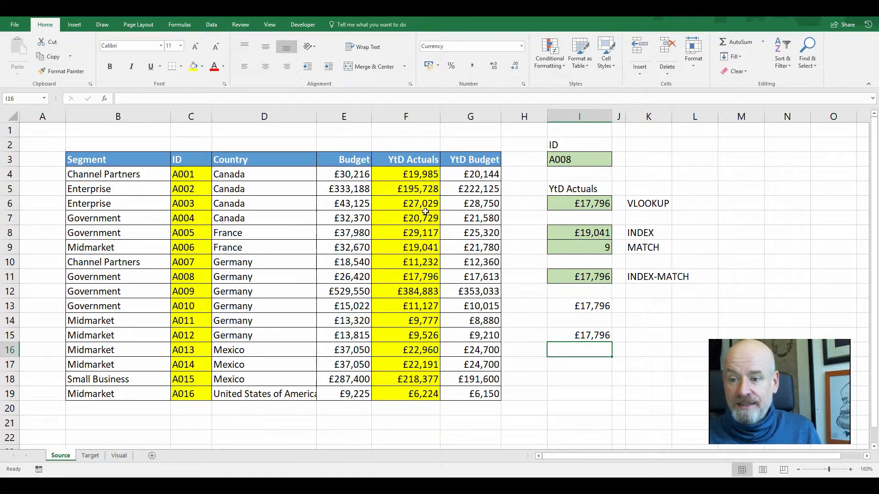
Move the YtD Actuals column in front of the Budget column and check the VLOOKUP formula in I6
click(571, 303)
drag(407, 159, 414, 394)
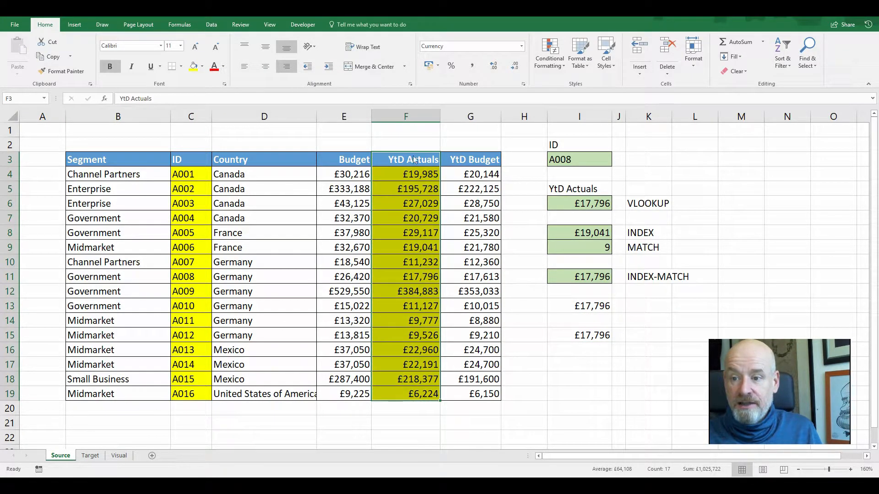
click(407, 114)
click(403, 170)
click(398, 115)
drag(372, 150, 324, 147)
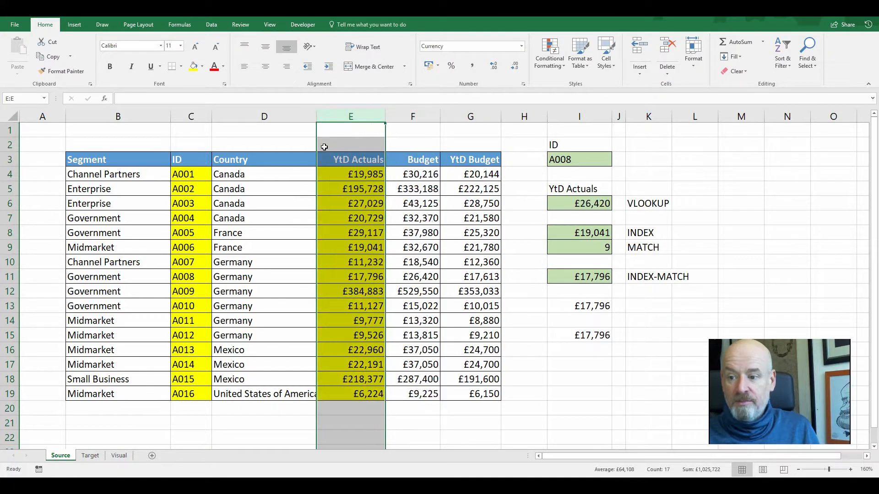
click(581, 205)
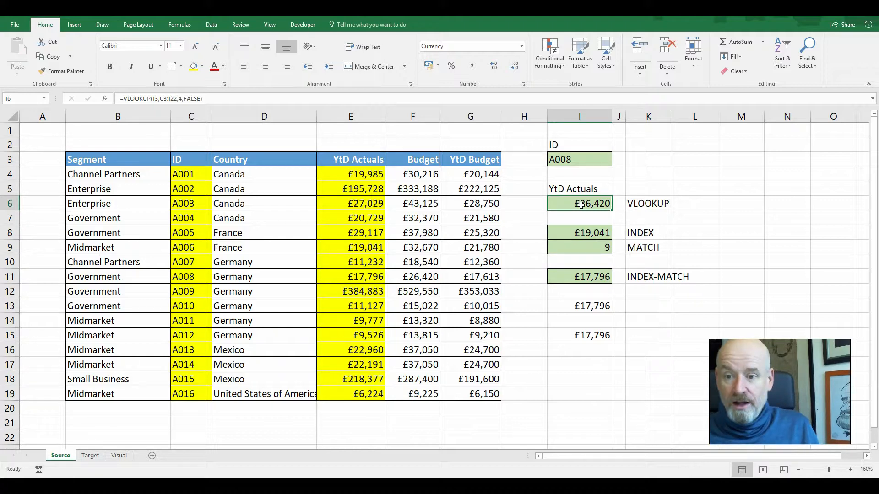
Switch to PowerPoint and advance to the closing slide
key(alt+Tab)
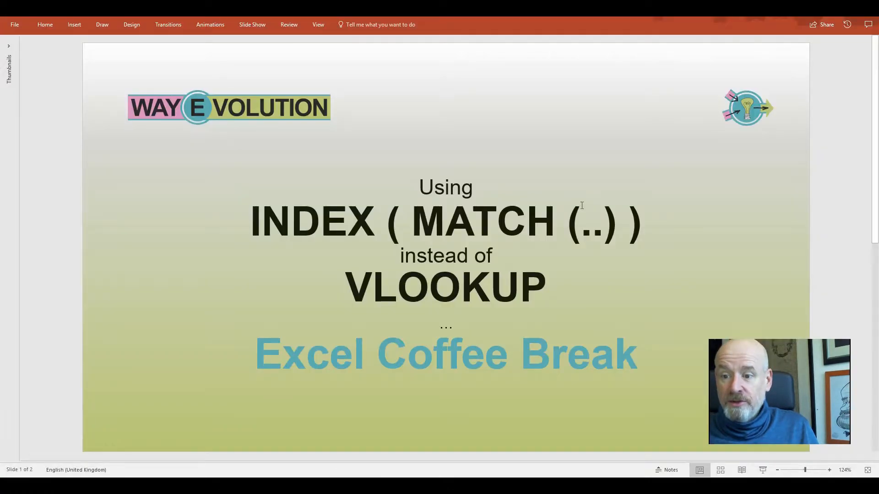
scroll(572, 209, down, 1)
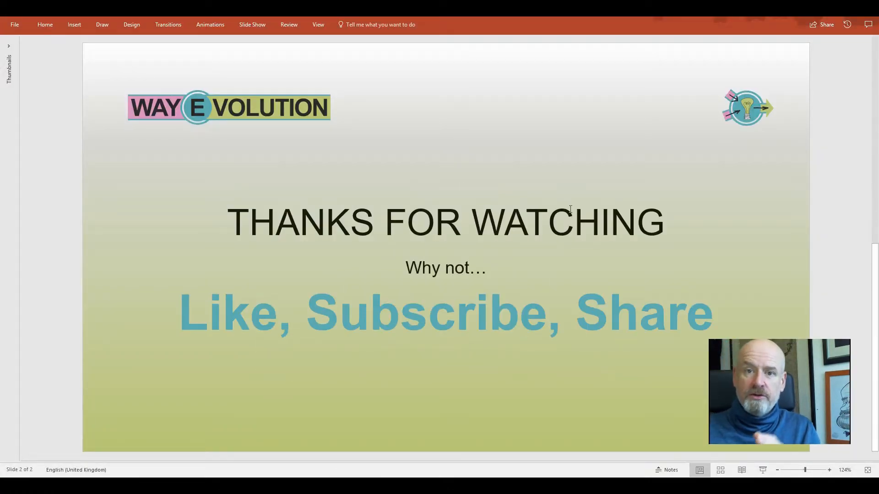